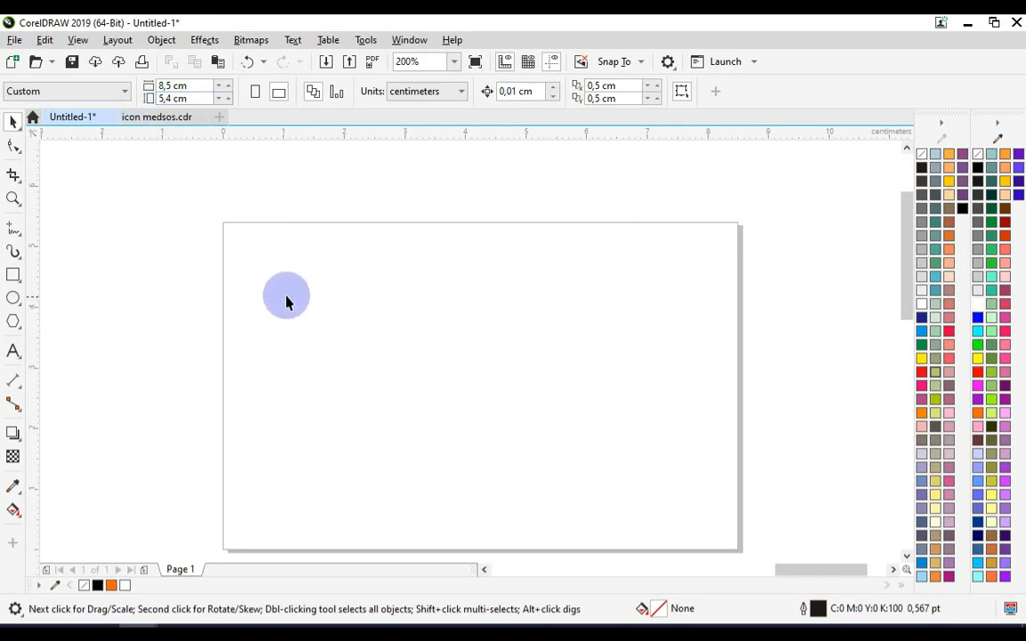
# - Draw a full-width rectangle across the top of the card and fill it black
pyautogui.doubleClick(13, 276)
pyautogui.moveTo(223, 223); pyautogui.dragTo(737, 312)
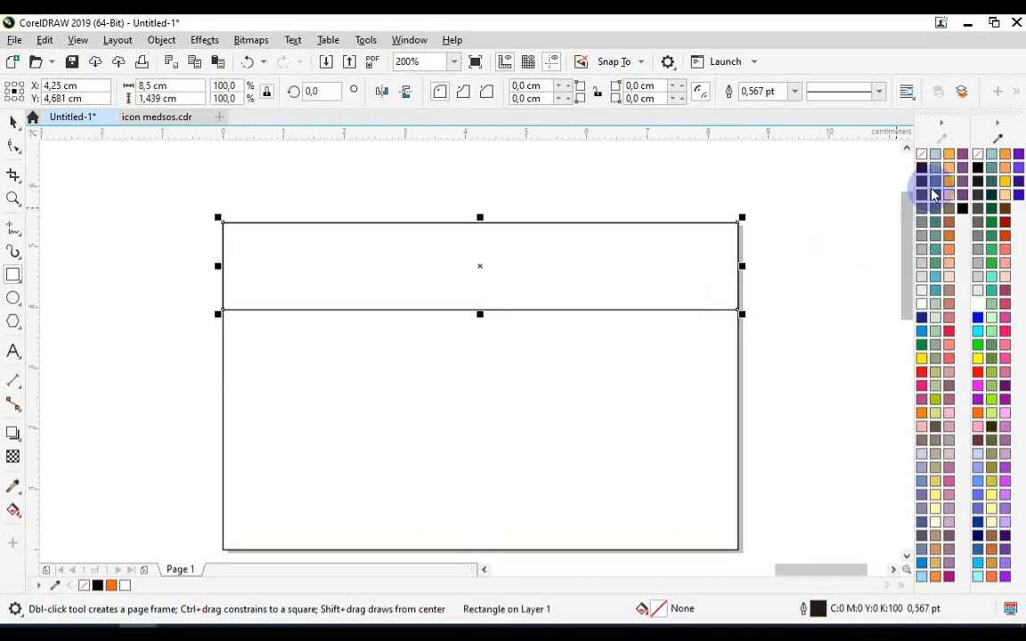
pyautogui.click(980, 169)
pyautogui.click(795, 92)
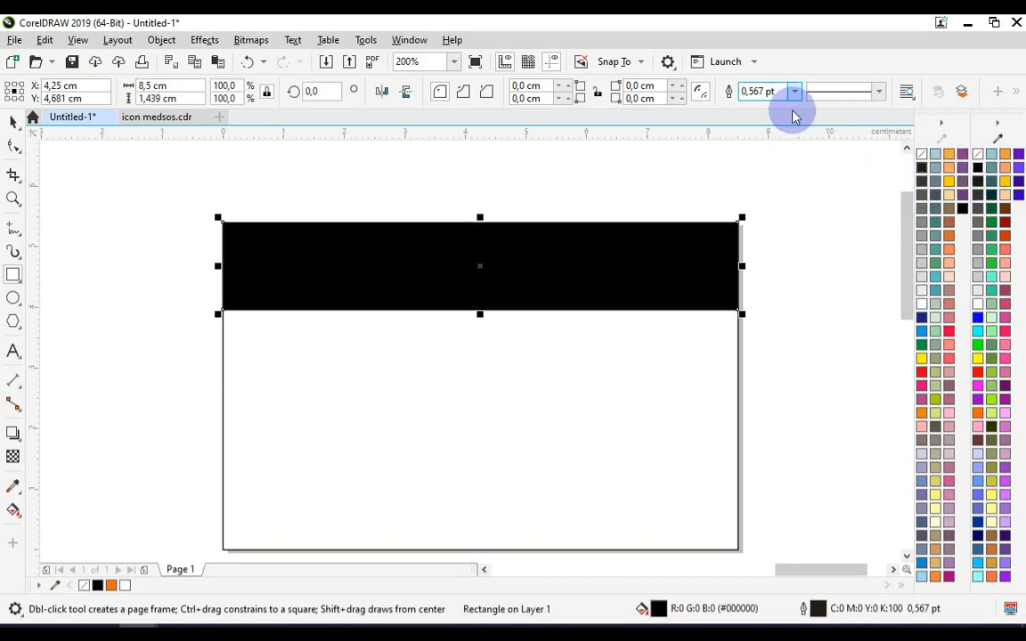
pyautogui.click(77, 196)
# - Draw a second band below it, filled orange with no outline
pyautogui.click(13, 274)
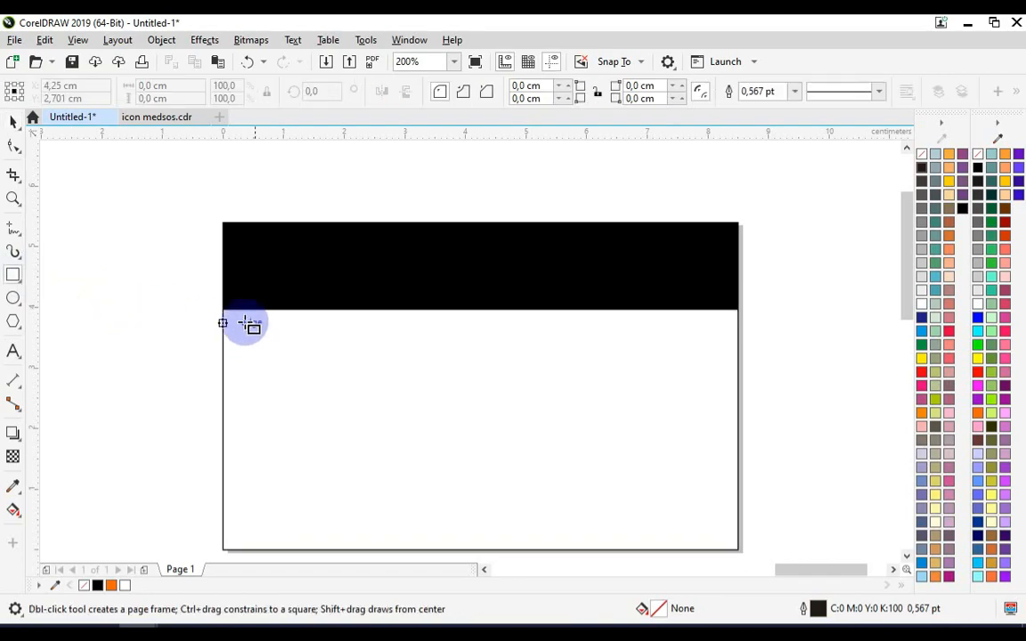
pyautogui.moveTo(224, 313); pyautogui.dragTo(738, 386)
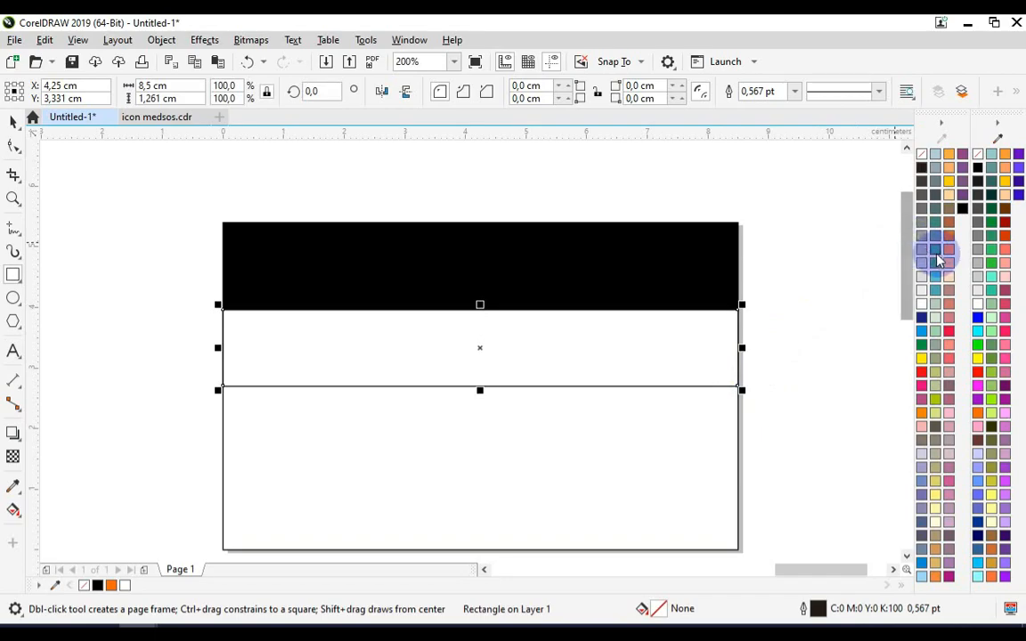
pyautogui.click(978, 414)
pyautogui.click(794, 92)
pyautogui.click(779, 103)
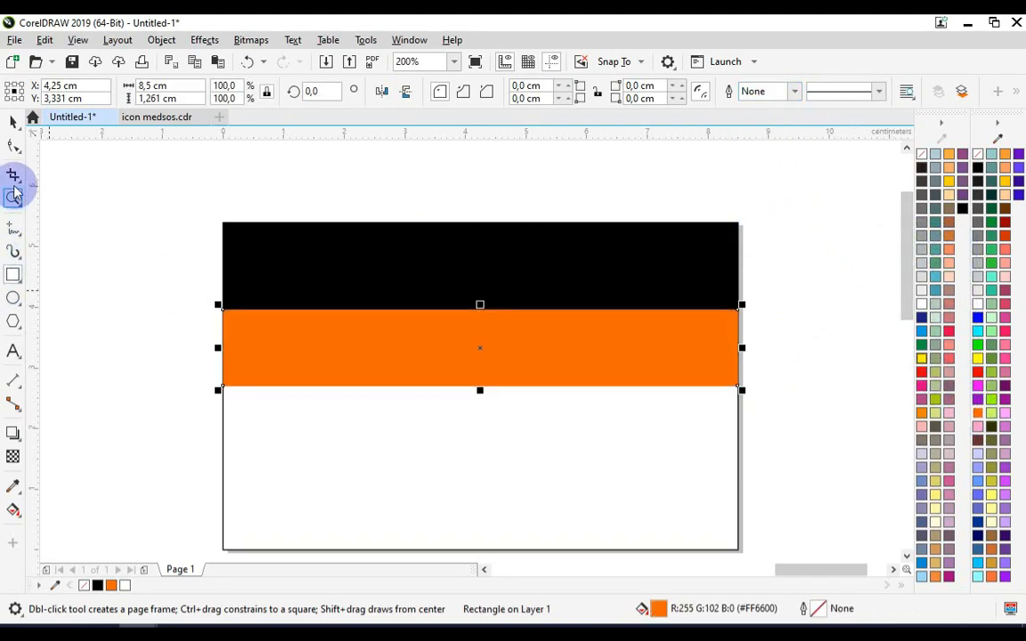
# - Select the black and orange bands together and stretch both taller
pyautogui.click(13, 125)
pyautogui.click(312, 287)
pyautogui.click(402, 289)
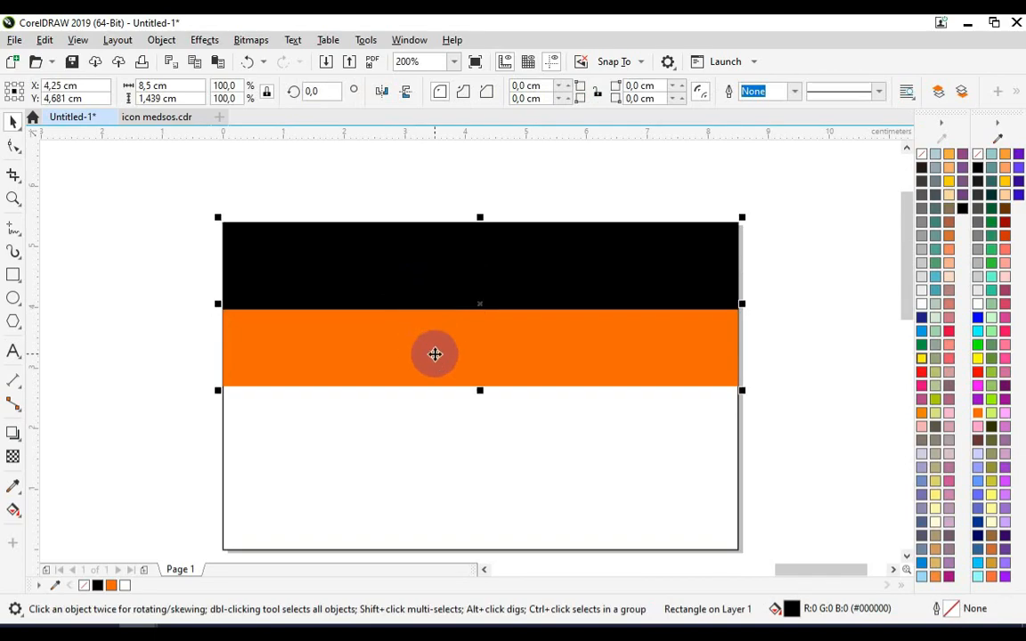
pyautogui.keyDown('shift'); pyautogui.click(434, 354); pyautogui.keyUp('shift')
pyautogui.moveTo(480, 395); pyautogui.dragTo(491, 421)
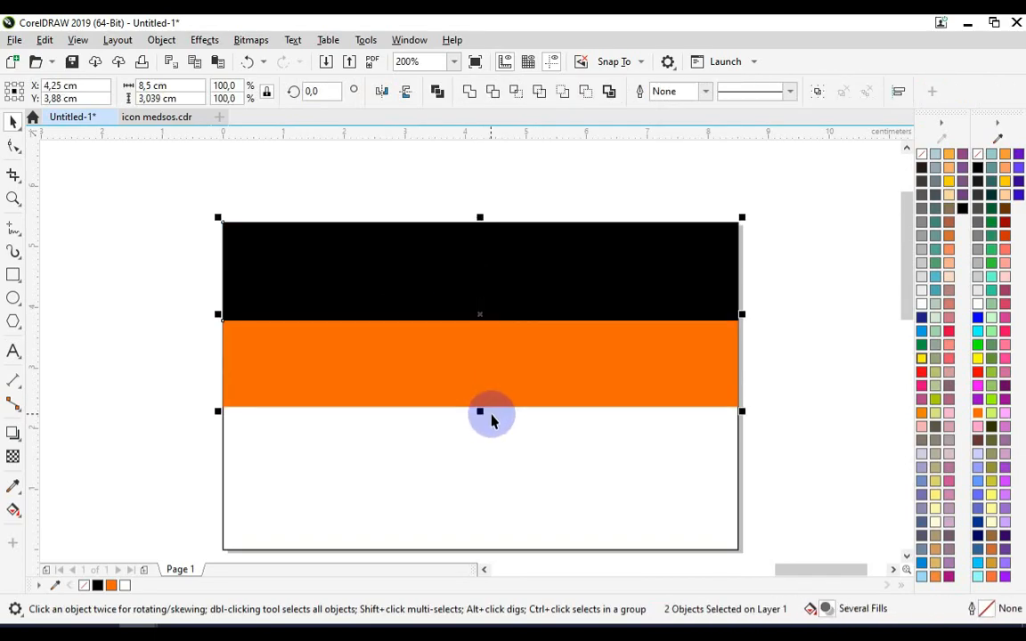
pyautogui.click(634, 299)
# - Select the KANG DESAIN logo and QR code together and move them beside the card
pyautogui.scroll(-3, 563, 319)
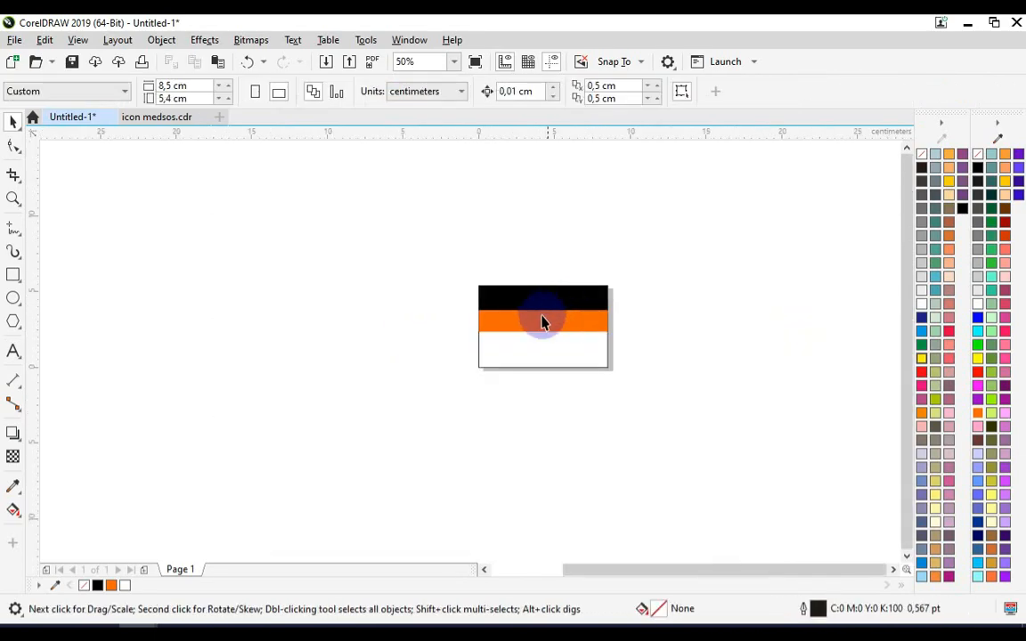
pyautogui.moveTo(261, 470); pyautogui.dragTo(263, 465)
pyautogui.moveTo(201, 422); pyautogui.dragTo(574, 356)
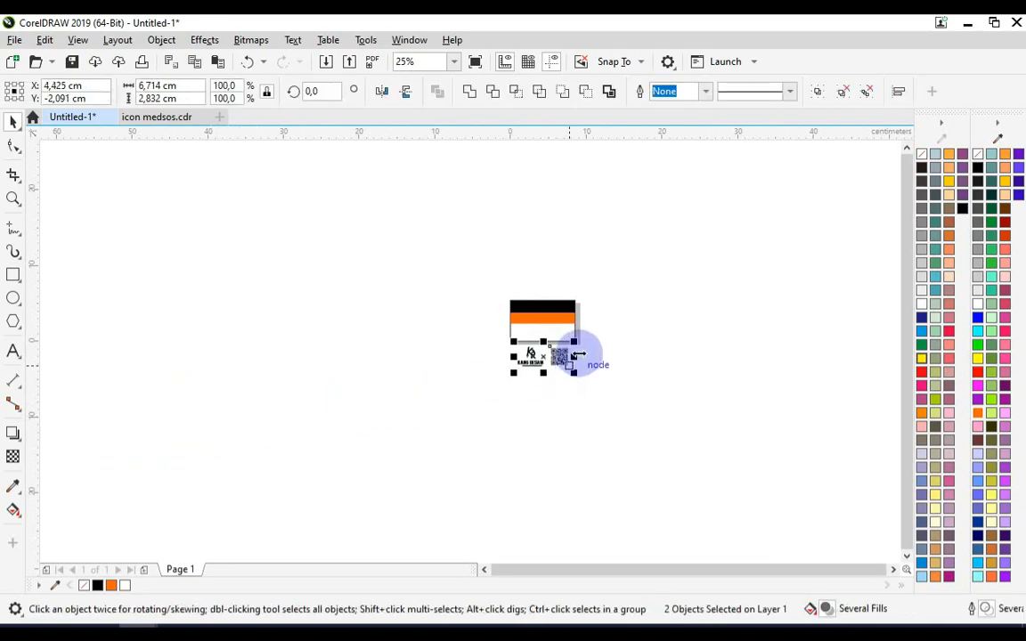
pyautogui.scroll(3, 584, 360)
# - Add the caption 'barcode wa kalian' below the QR code
pyautogui.click(12, 354)
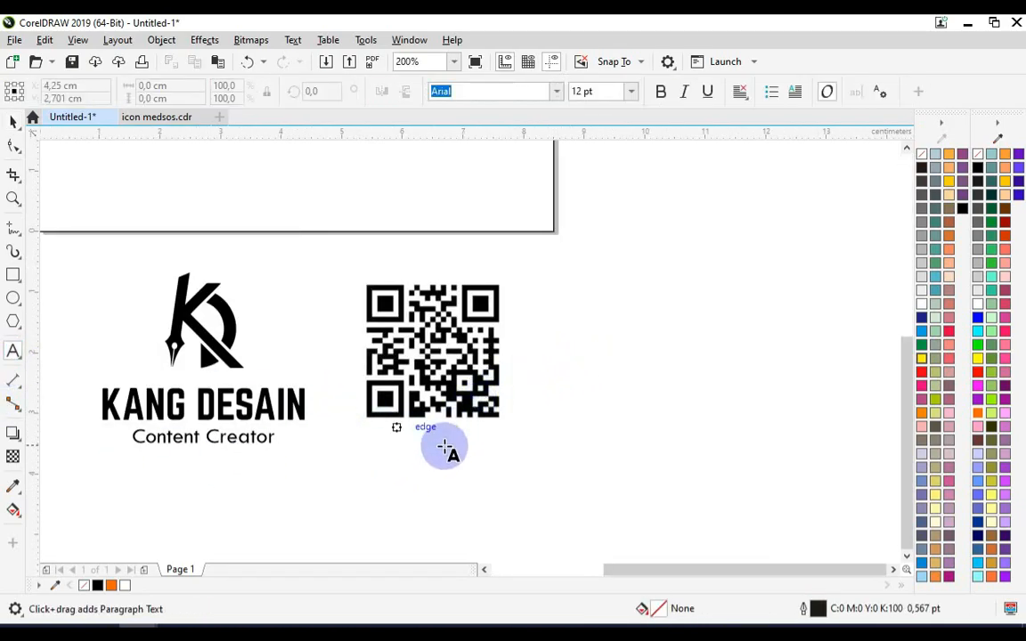
pyautogui.click(386, 463)
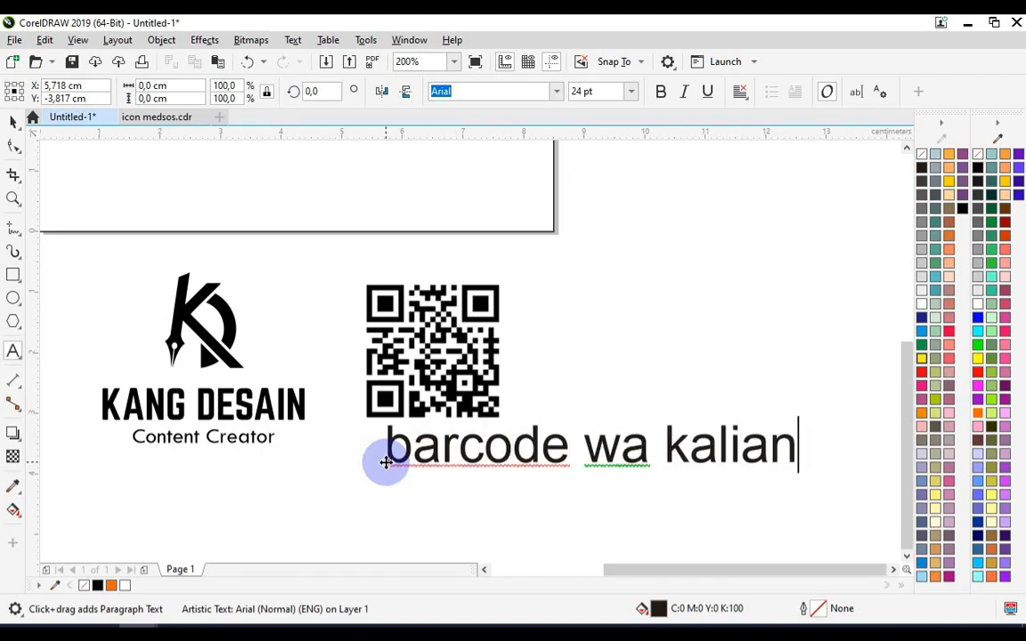
pyautogui.click(13, 122)
# - Delete the caption and place a scaled-down KANG DESAIN logo at the card's lower right
pyautogui.press('Delete')
pyautogui.scroll(-1, 562, 474)
pyautogui.moveTo(401, 440); pyautogui.dragTo(533, 333)
pyautogui.moveTo(561, 255); pyautogui.dragTo(530, 283)
pyautogui.scroll(2, 530, 283)
pyautogui.moveTo(420, 328); pyautogui.dragTo(497, 328)
pyautogui.click(557, 291)
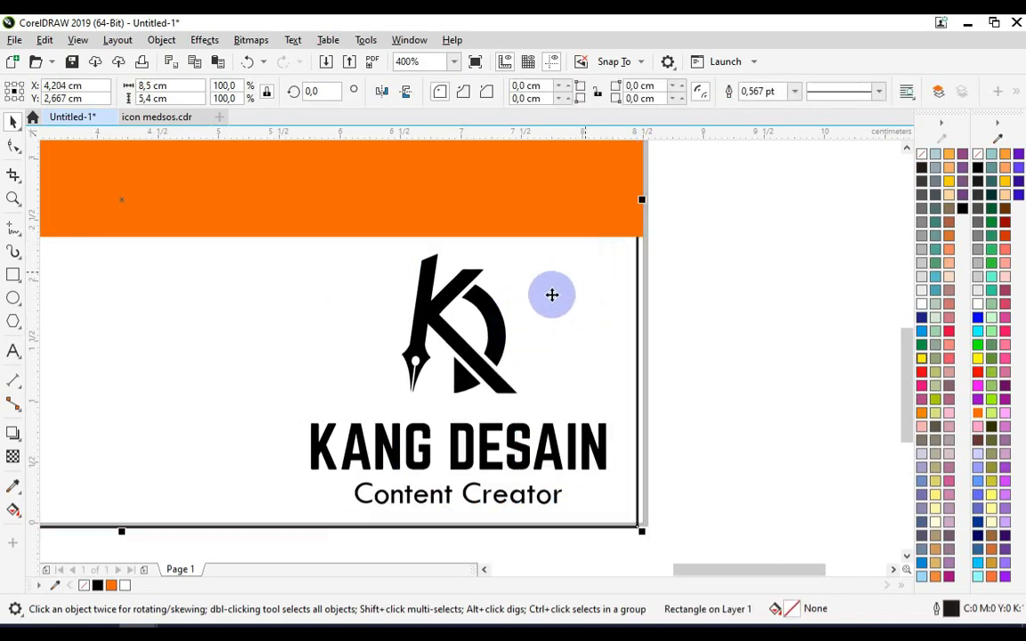
pyautogui.click(498, 307)
pyautogui.moveTo(614, 244); pyautogui.dragTo(599, 255)
# - Resize the QR code and position it at the card's upper right over the bands
pyautogui.scroll(-1, 611, 302)
pyautogui.moveTo(534, 488); pyautogui.dragTo(568, 314)
pyautogui.scroll(-1, 523, 488)
pyautogui.scroll(1, 548, 336)
pyautogui.moveTo(593, 257); pyautogui.dragTo(520, 329)
pyautogui.moveTo(491, 369); pyautogui.dragTo(507, 363)
pyautogui.scroll(1, 520, 348)
pyautogui.moveTo(555, 292); pyautogui.dragTo(565, 280)
pyautogui.moveTo(517, 341); pyautogui.dragTo(526, 332)
pyautogui.scroll(-1, 600, 287)
pyautogui.click(662, 310)
# - Group the black and orange bands and select them together with the QR code
pyautogui.click(467, 306)
pyautogui.keyDown('shift'); pyautogui.click(422, 376); pyautogui.keyUp('shift')
pyautogui.hotkey('ctrl', 'g')
pyautogui.click(523, 346)
pyautogui.keyDown('shift'); pyautogui.click(431, 316); pyautogui.keyUp('shift')
# - Centre the QR code vertically on the grouped bands
pyautogui.press('e')
pyautogui.click(689, 313)
pyautogui.scroll(-1, 702, 325)
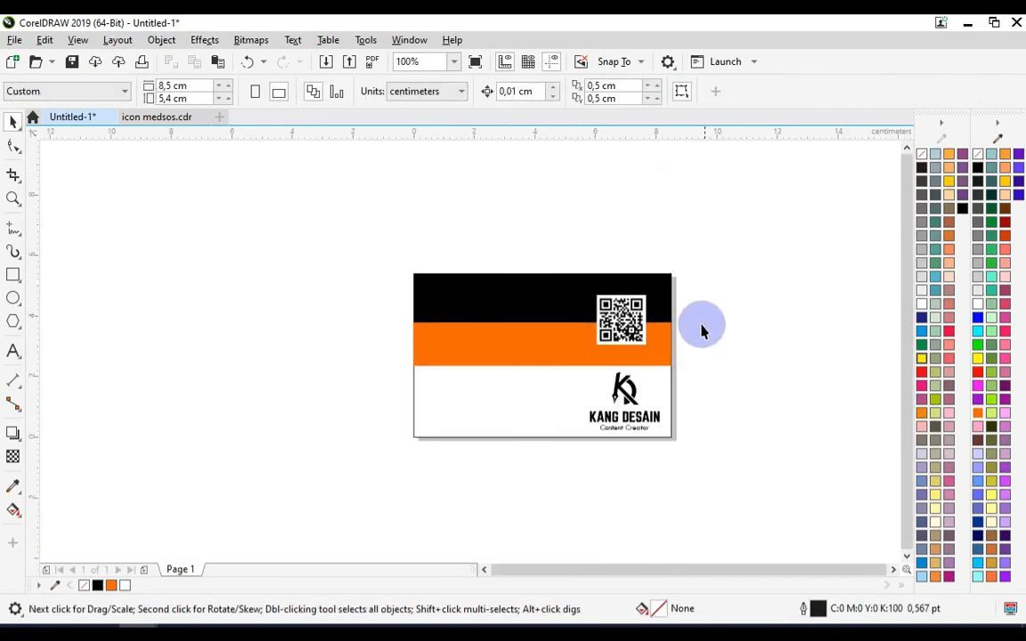
pyautogui.scroll(1, 553, 318)
pyautogui.click(677, 298)
pyautogui.click(735, 438)
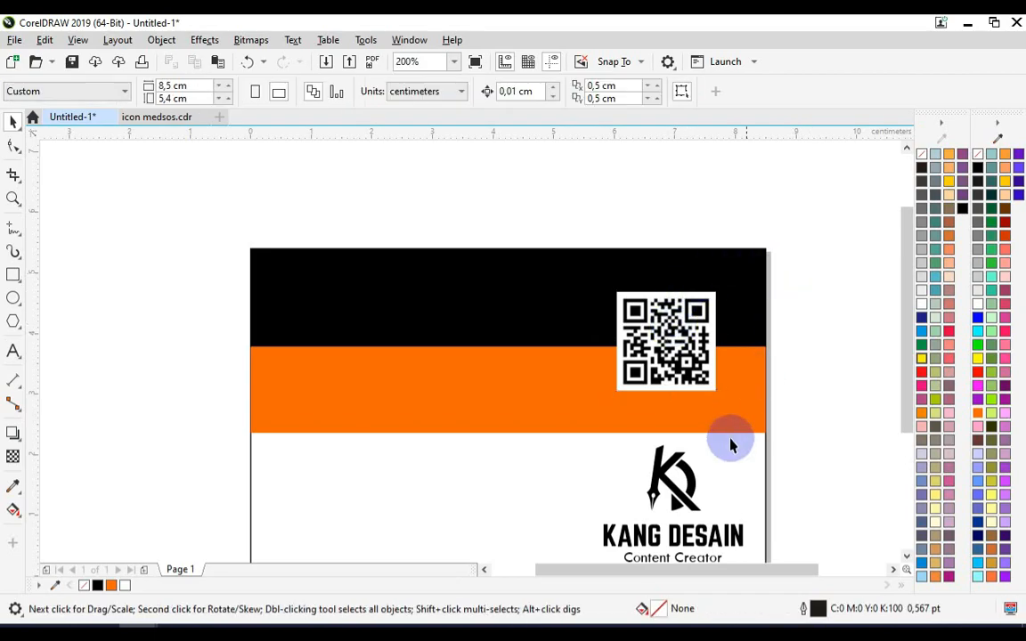
# - Ungroup the logo and drag a copy of the KANG DESAIN text onto the black band
pyautogui.click(708, 532)
pyautogui.hotkey('ctrl', 'u')
pyautogui.click(799, 483)
pyautogui.click(736, 540)
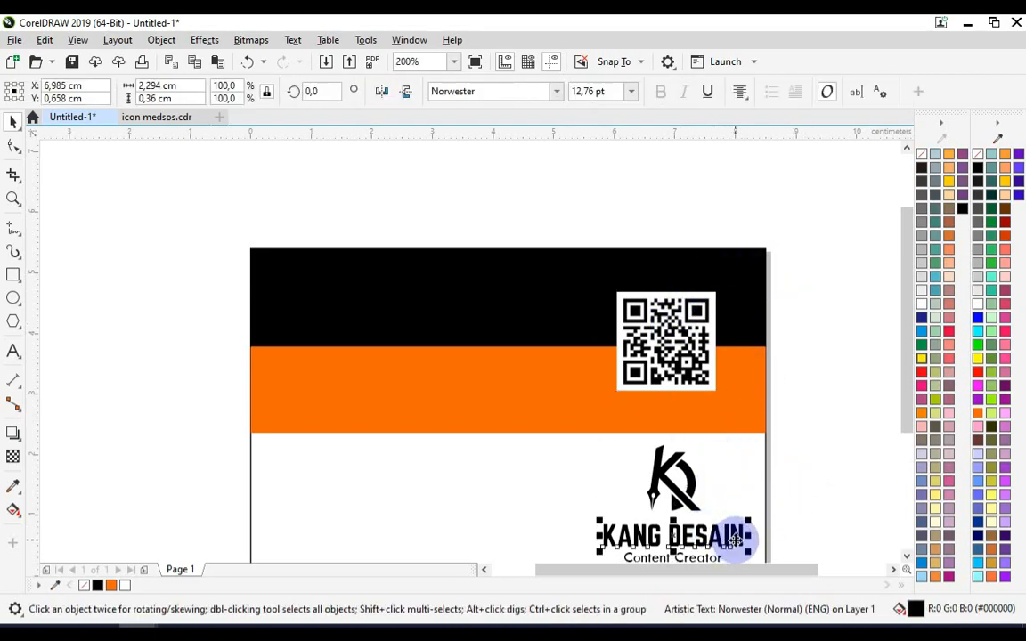
pyautogui.moveTo(736, 540); pyautogui.dragTo(478, 344)
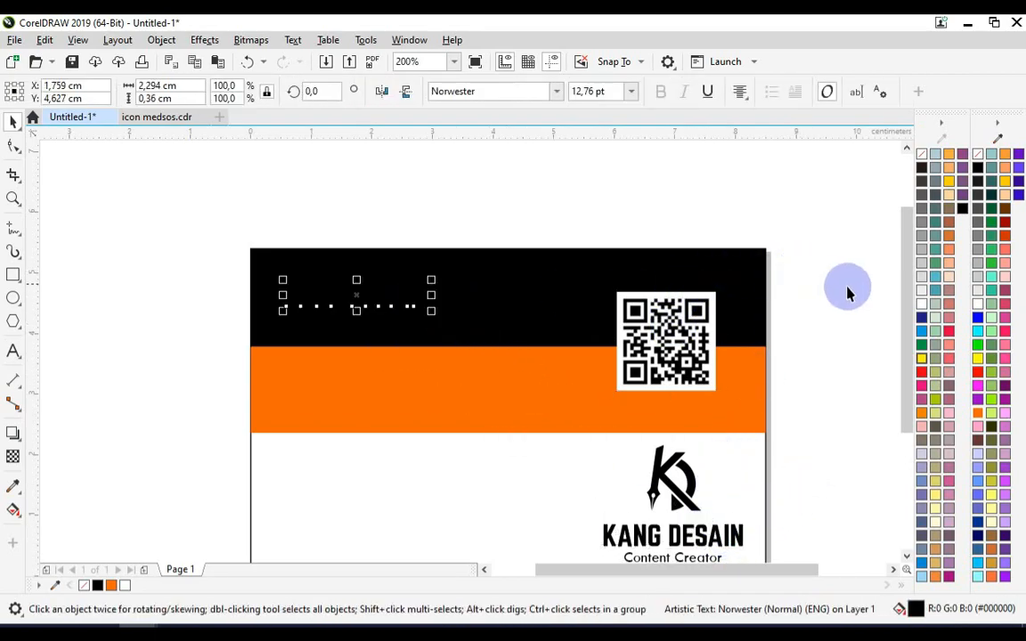
# - Make the copied KANG DESAIN title white and enlarge it to about 22 pt
pyautogui.click(921, 304)
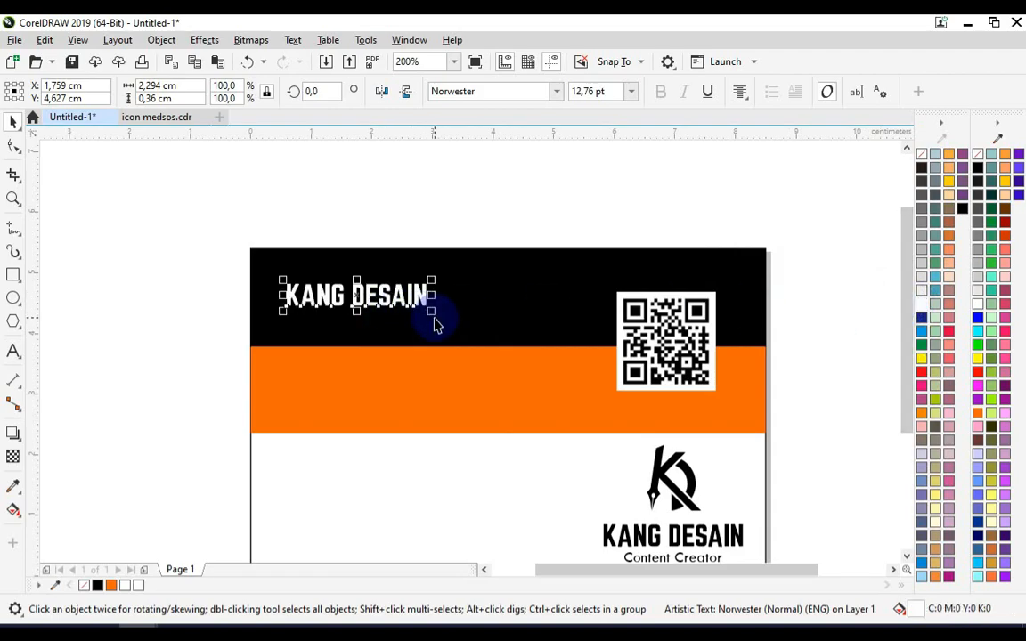
pyautogui.moveTo(434, 313); pyautogui.dragTo(516, 317)
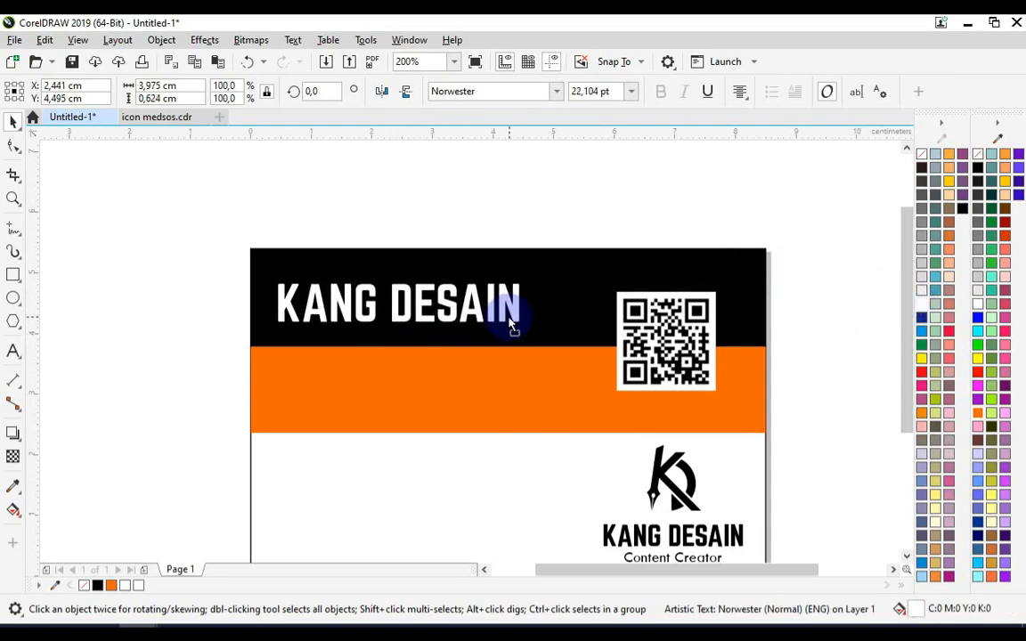
pyautogui.click(442, 230)
pyautogui.scroll(-2, 449, 305)
pyautogui.scroll(2, 472, 366)
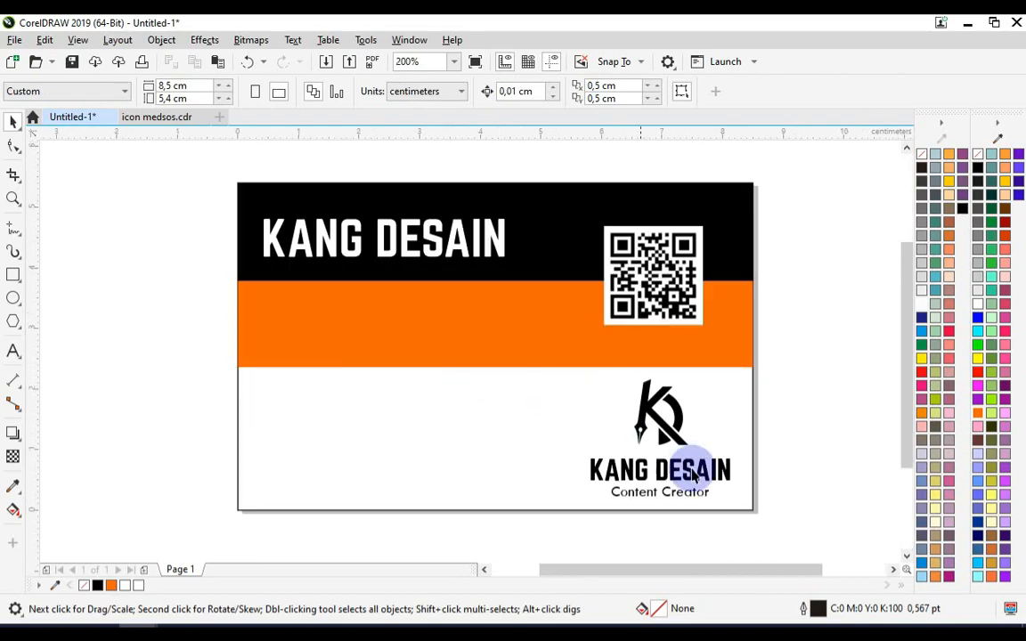
pyautogui.click(681, 498)
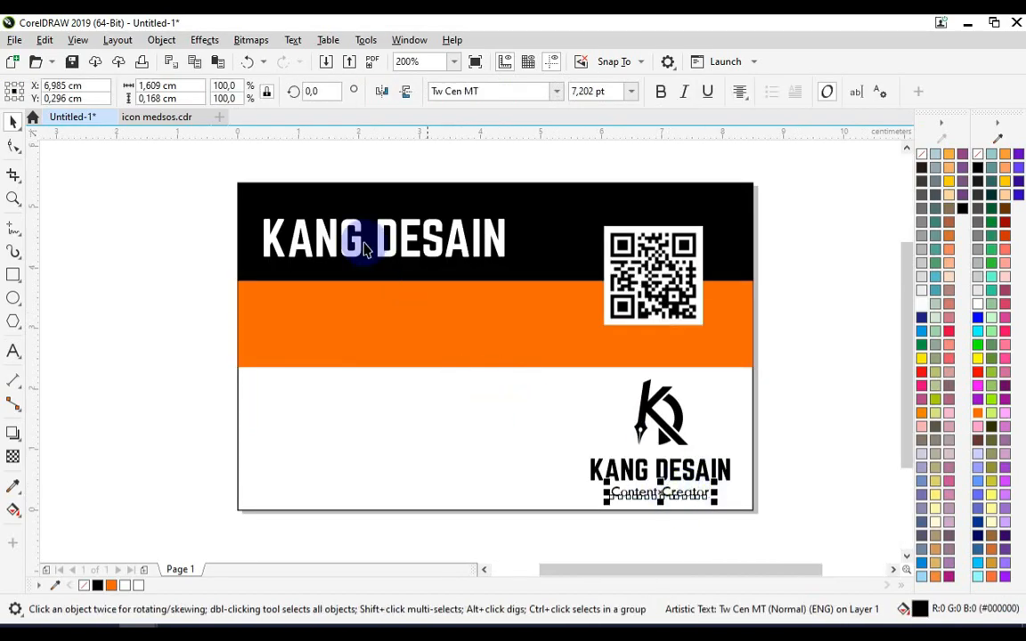
# - Copy the social media icons, including WhatsApp, from icon medsos.cdr
pyautogui.click(152, 118)
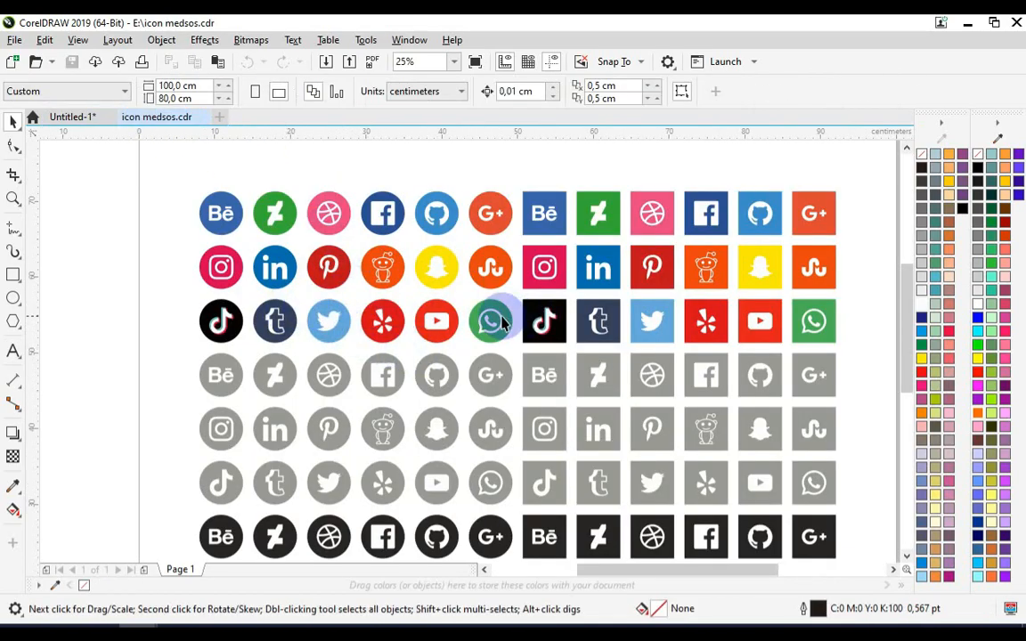
pyautogui.scroll(2, 502, 323)
pyautogui.click(426, 385)
pyautogui.scroll(-2, 425, 385)
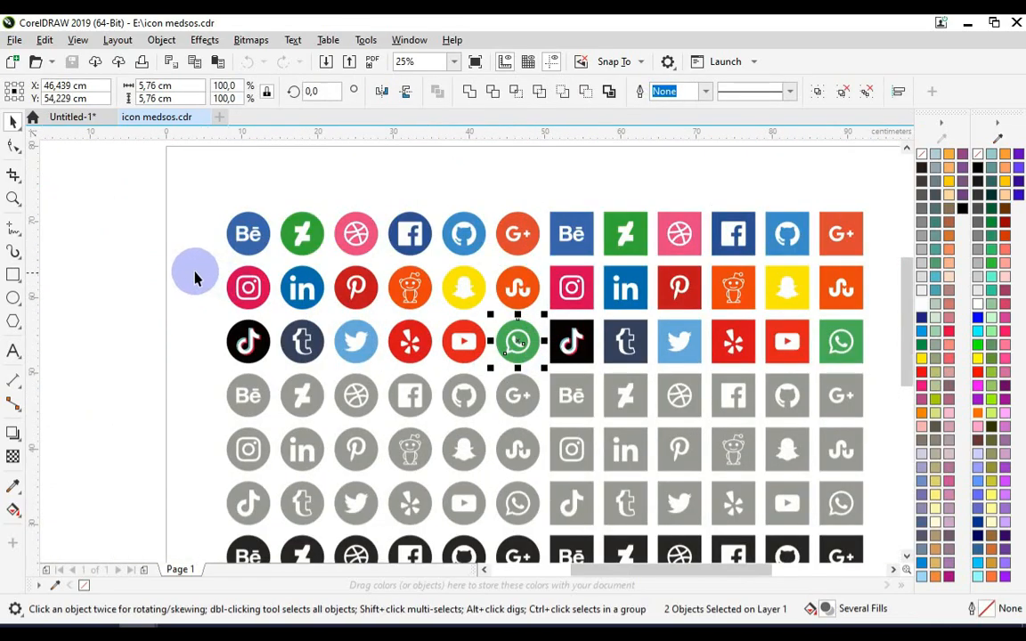
pyautogui.hotkey('ctrl', 'c')
# - Paste the icons into Untitled-1, group them, and centre them on the orange band
pyautogui.click(68, 115)
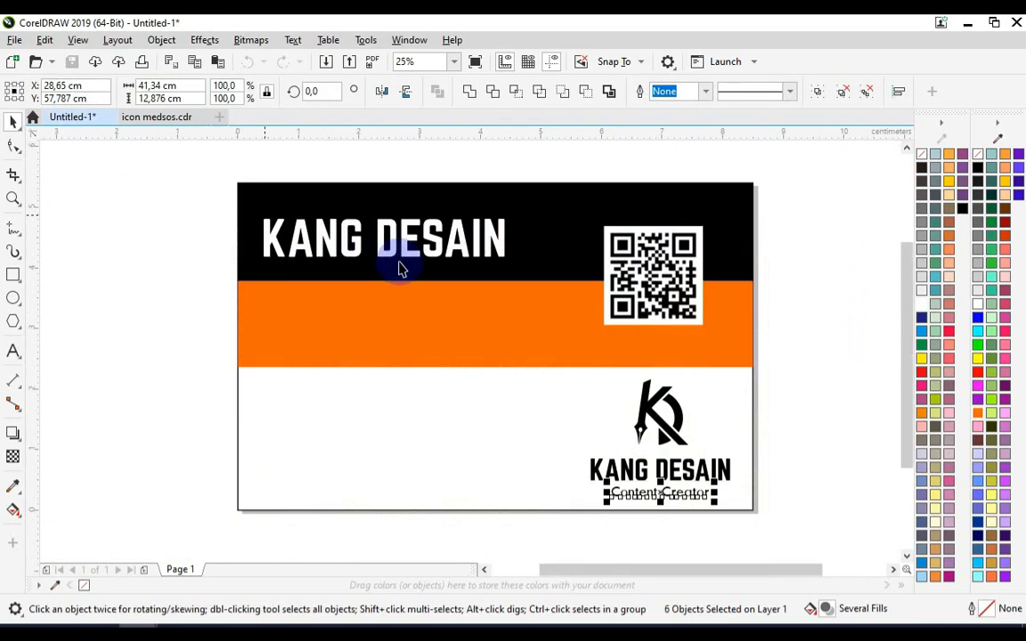
pyautogui.scroll(-1, 411, 268)
pyautogui.hotkey('ctrl', 'v')
pyautogui.hotkey('ctrl', 'g')
pyautogui.keyDown('shift'); pyautogui.click(410, 280); pyautogui.keyUp('shift')
pyautogui.press('c')
pyautogui.press('e')
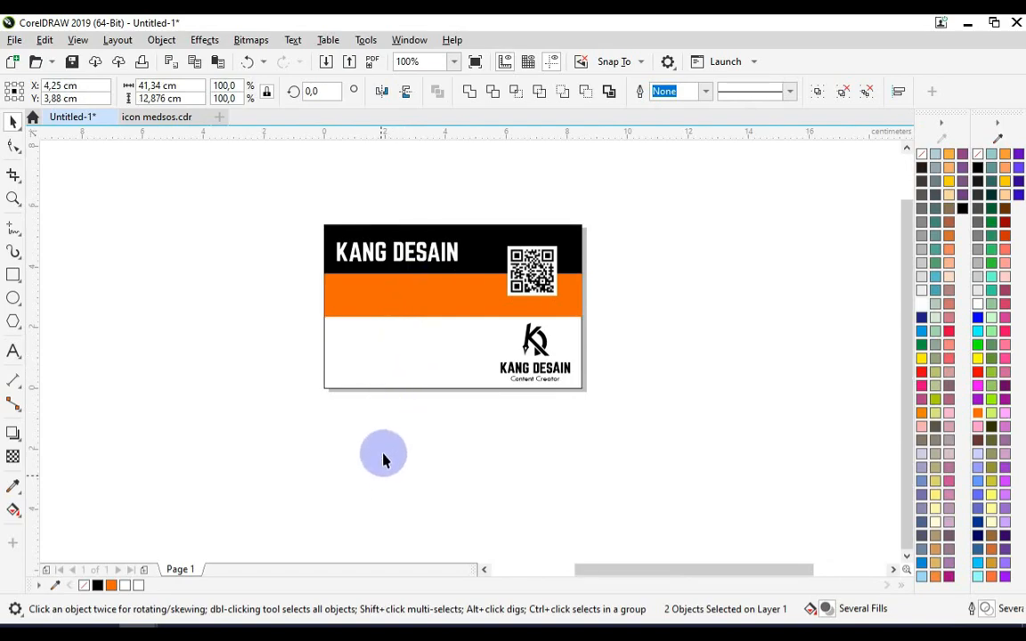
pyautogui.click(382, 454)
pyautogui.scroll(-1, 402, 402)
# - Ungroup the pasted icons and regroup just the WhatsApp icon's parts
pyautogui.click(719, 413)
pyautogui.hotkey('ctrl', 'u')
pyautogui.moveTo(798, 307); pyautogui.dragTo(611, 460)
pyautogui.hotkey('ctrl', 'g')
# - Move the WhatsApp icon onto the card's white area and shrink it
pyautogui.moveTo(692, 381); pyautogui.dragTo(370, 375)
pyautogui.scroll(1, 389, 366)
pyautogui.moveTo(462, 309); pyautogui.dragTo(361, 354)
pyautogui.scroll(1, 386, 388)
pyautogui.scroll(1, 374, 353)
pyautogui.moveTo(391, 309); pyautogui.dragTo(350, 319)
pyautogui.keyDown('shift'); pyautogui.click(368, 340); pyautogui.keyUp('shift')
pyautogui.click(144, 329)
pyautogui.click(343, 378)
# - Place a scaled-down Instagram icon at the card's lower-left edge, then select WhatsApp's width value
pyautogui.scroll(-5, 405, 355)
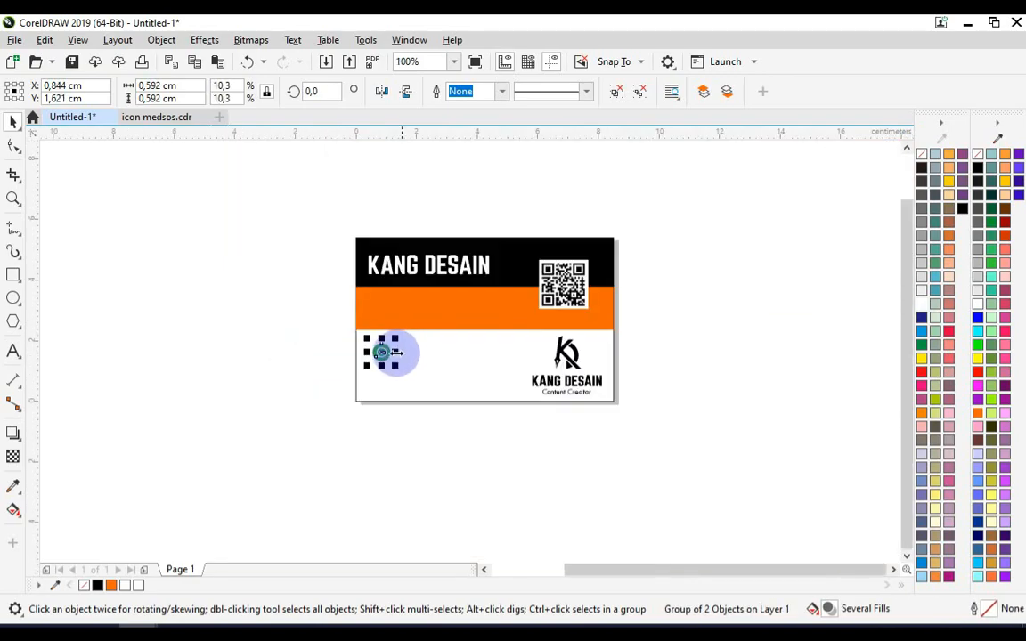
pyautogui.moveTo(264, 204); pyautogui.dragTo(77, 371)
pyautogui.moveTo(195, 307); pyautogui.dragTo(376, 417)
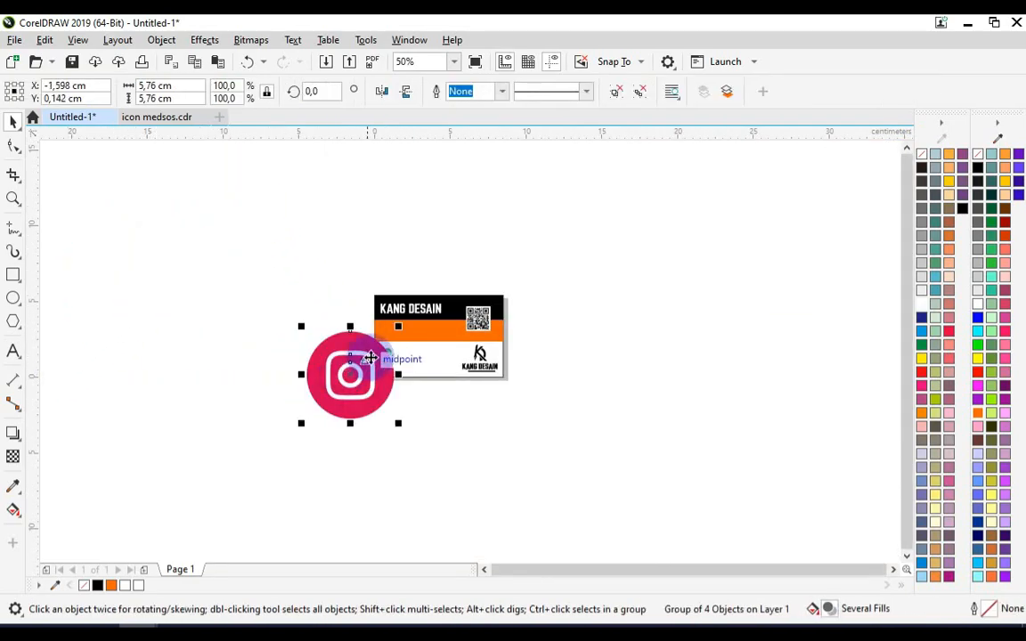
pyautogui.scroll(3, 392, 331)
pyautogui.moveTo(440, 269); pyautogui.dragTo(375, 427)
pyautogui.scroll(1, 375, 427)
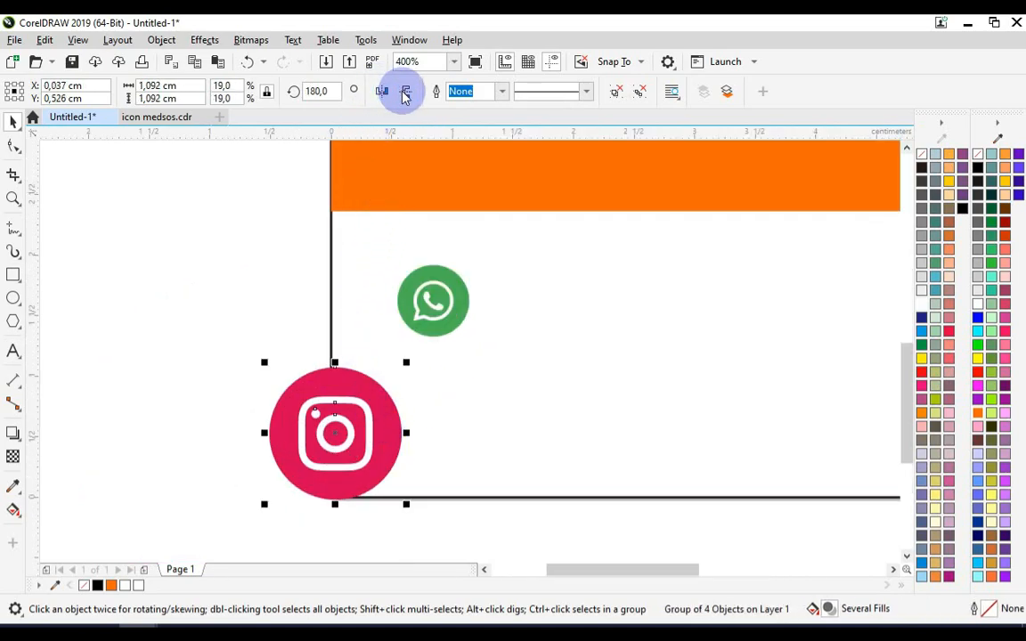
pyautogui.moveTo(411, 360); pyautogui.dragTo(388, 381)
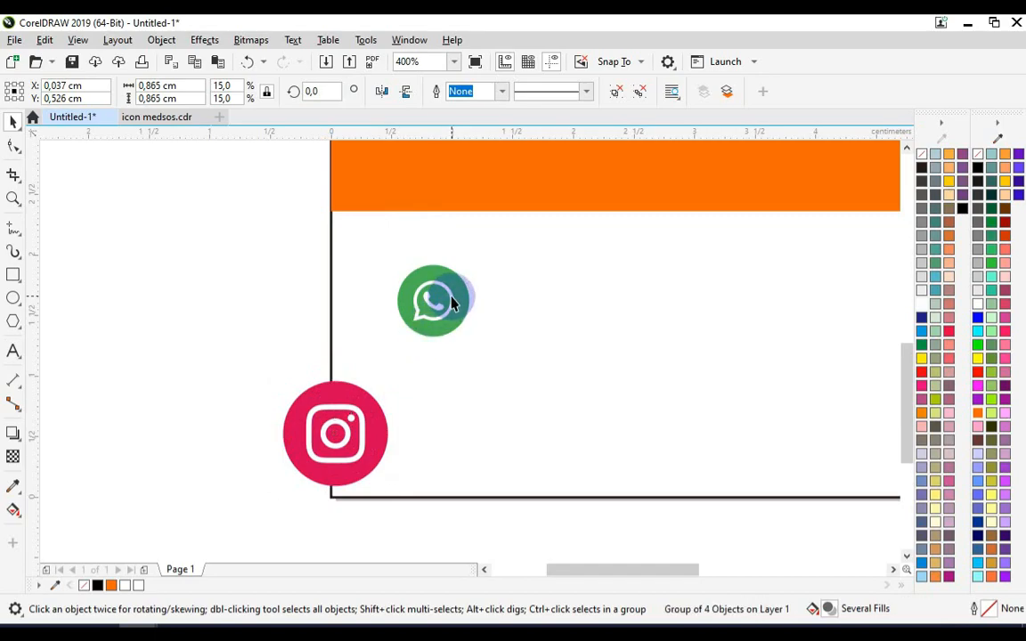
pyautogui.click(449, 300)
pyautogui.click(197, 88)
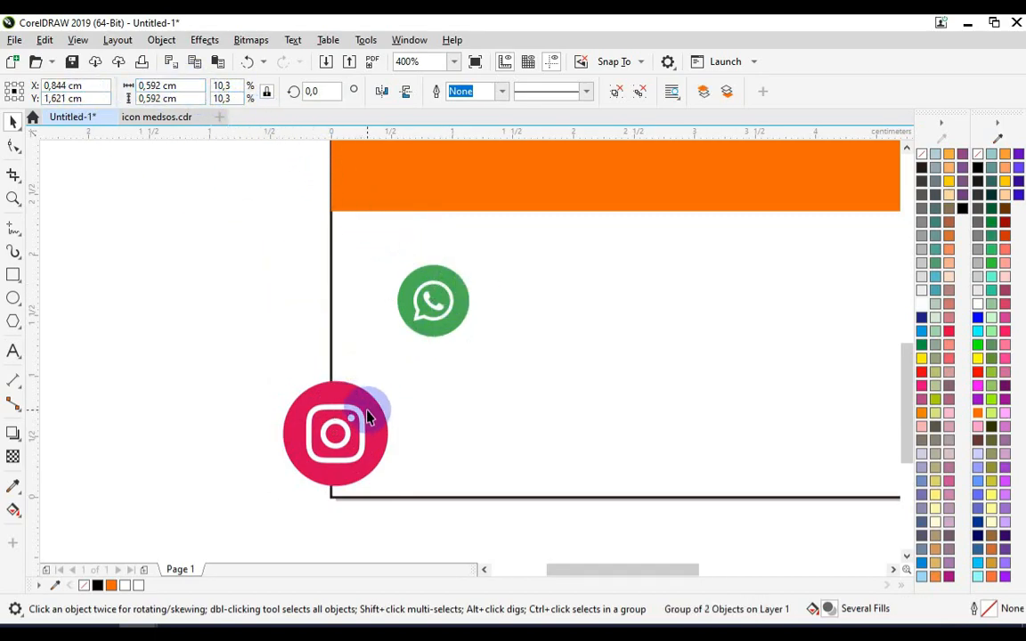
# - Set the Instagram icon's width to 0,592 cm and centre it beneath WhatsApp
pyautogui.click(194, 86)
pyautogui.hotkey('ctrl', 'v')
pyautogui.press('Return')
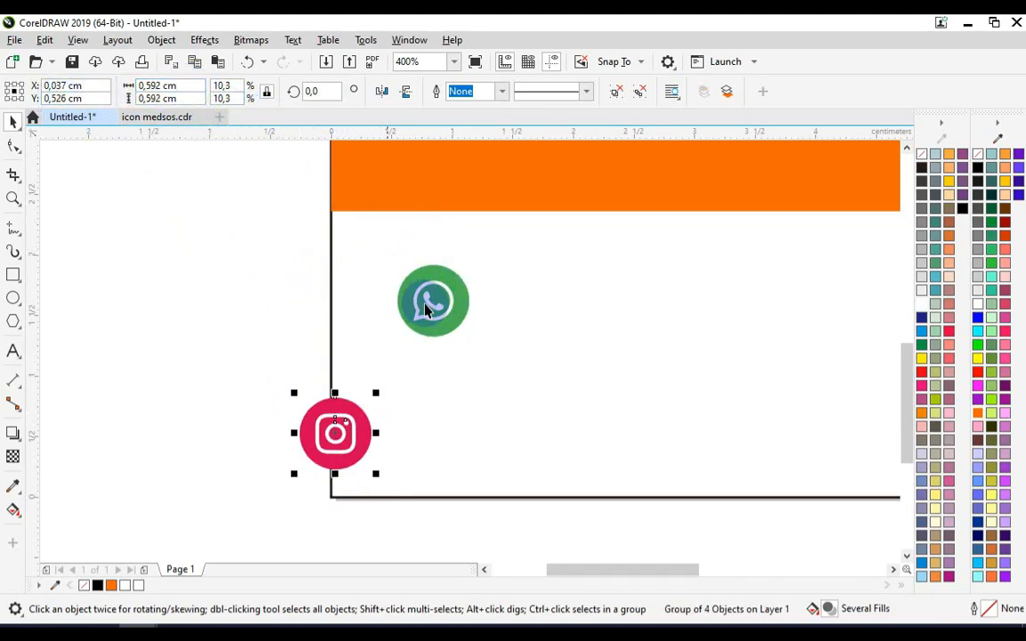
pyautogui.press('c')
pyautogui.moveTo(450, 445); pyautogui.dragTo(450, 406)
# - Ungroup both icons and fill the WhatsApp and Instagram circles orange
pyautogui.scroll(1, 465, 355)
pyautogui.hotkey('ctrl', 'u')
pyautogui.click(160, 326)
pyautogui.click(396, 217)
pyautogui.hotkey('ctrl', 'u')
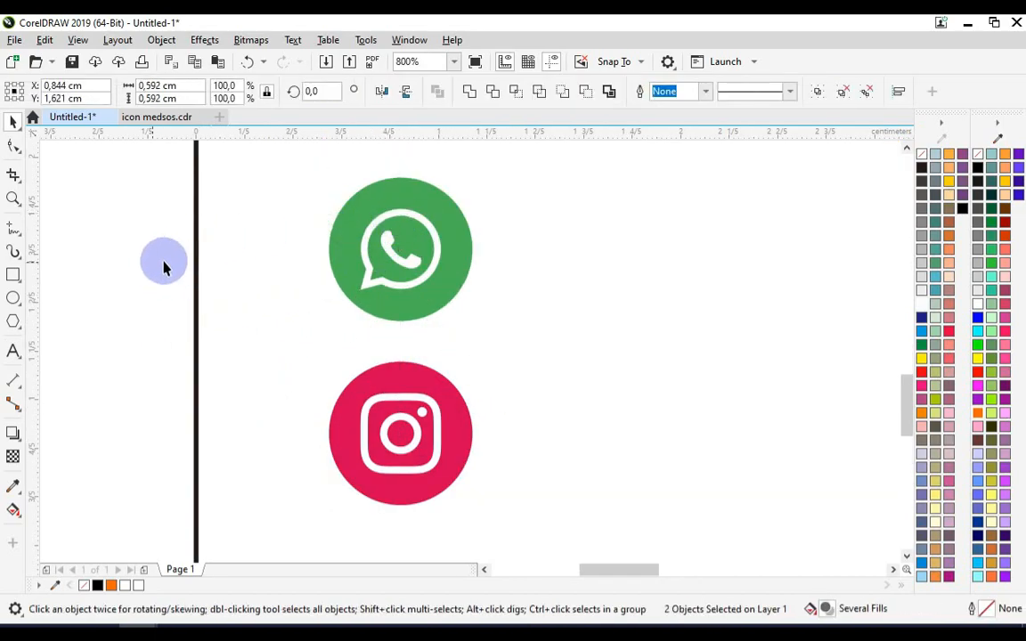
pyautogui.click(432, 215)
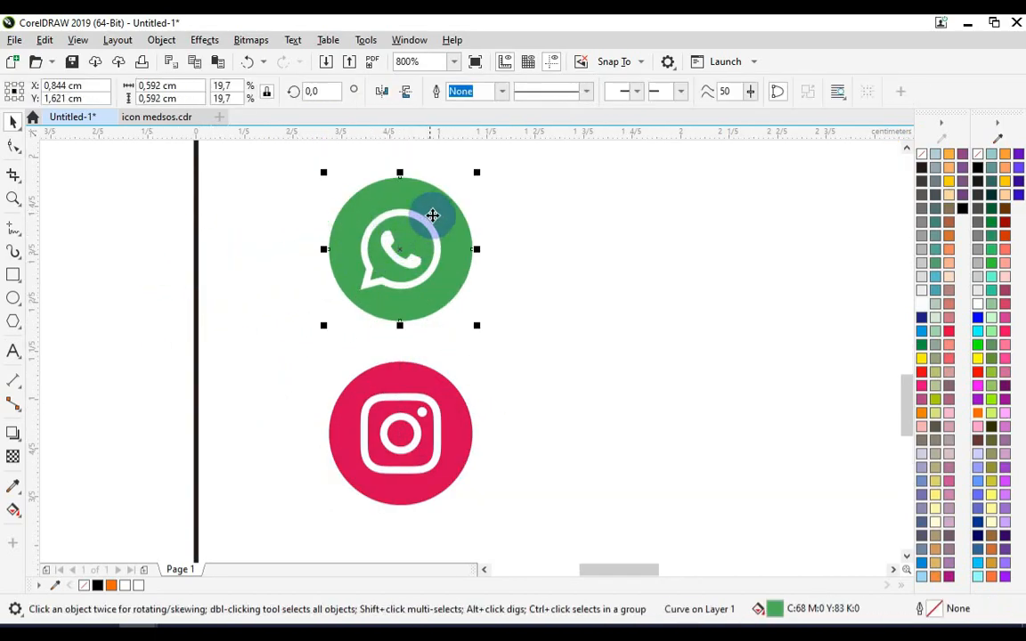
pyautogui.click(979, 413)
pyautogui.click(981, 415)
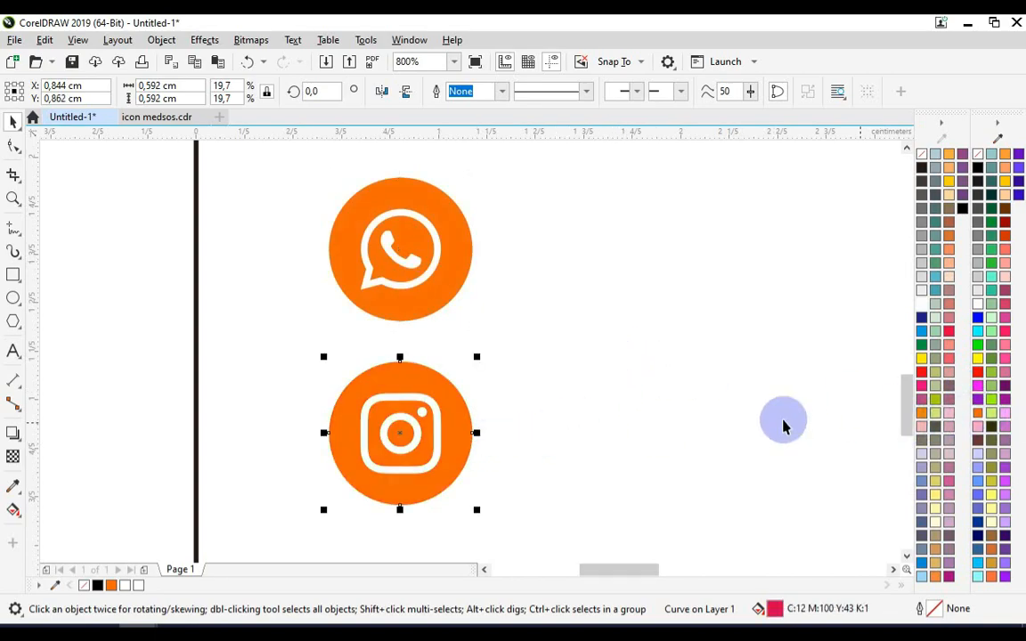
# - Regroup the WhatsApp icon parts and the Instagram icon parts separately
pyautogui.scroll(-1, 428, 365)
pyautogui.moveTo(474, 354); pyautogui.dragTo(474, 356)
pyautogui.hotkey('ctrl', 'g')
pyautogui.moveTo(270, 355); pyautogui.dragTo(531, 486)
pyautogui.hotkey('ctrl', 'g')
# - Place a copy of the Content Creator text beside the WhatsApp icon
pyautogui.scroll(-1, 366, 440)
pyautogui.click(744, 468)
pyautogui.moveTo(748, 465); pyautogui.dragTo(460, 398)
pyautogui.scroll(1, 460, 398)
pyautogui.doubleClick(459, 392)
pyautogui.hotkey('ctrl', 'a')
pyautogui.write('0888 8888 8')
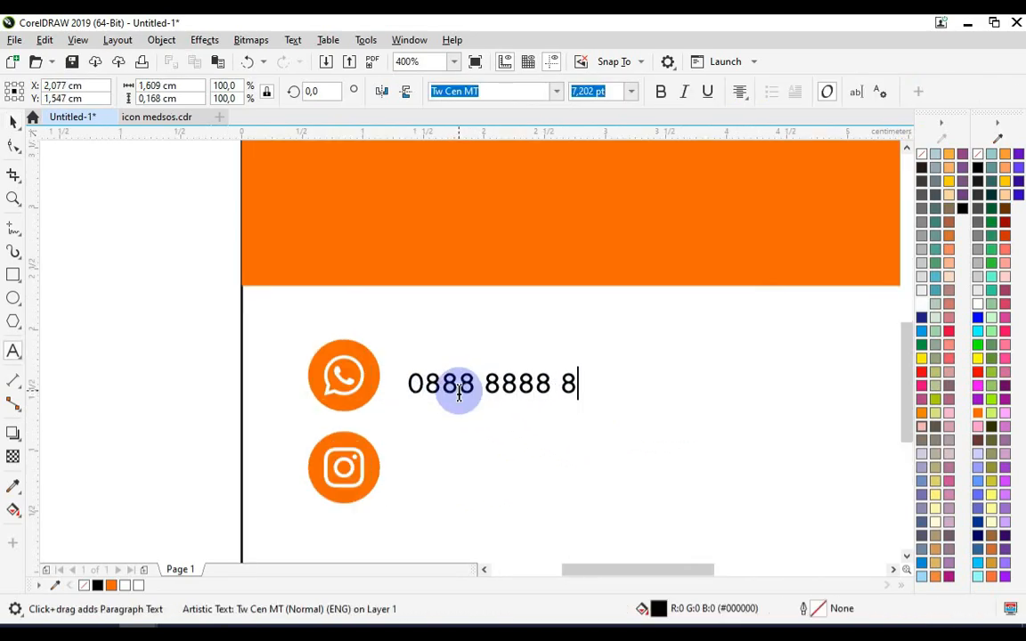
pyautogui.write('888')
pyautogui.click(13, 120)
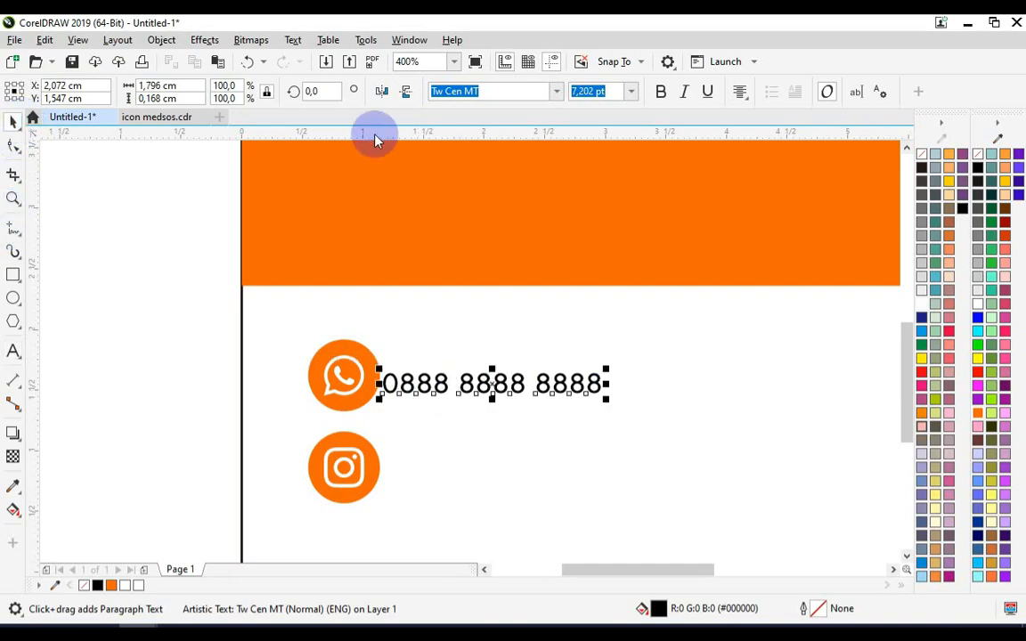
pyautogui.click(663, 90)
pyautogui.scroll(-1, 524, 338)
pyautogui.scroll(1, 524, 338)
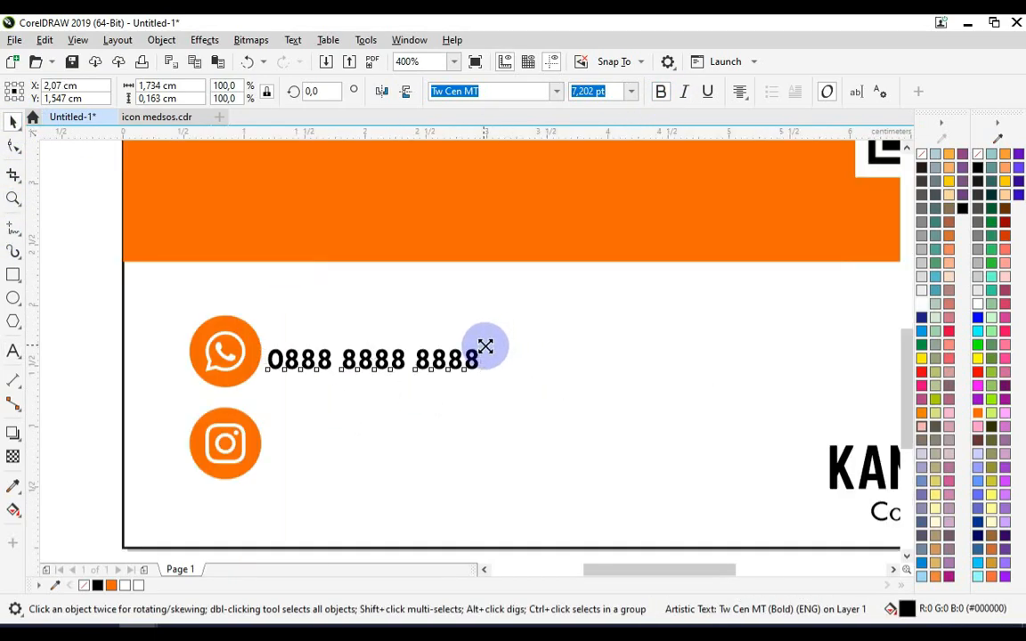
pyautogui.moveTo(485, 346); pyautogui.dragTo(630, 304)
# - Copy the number beside the Instagram icon and change it to 'kangdesain_pml'
pyautogui.moveTo(499, 350); pyautogui.dragTo(533, 452)
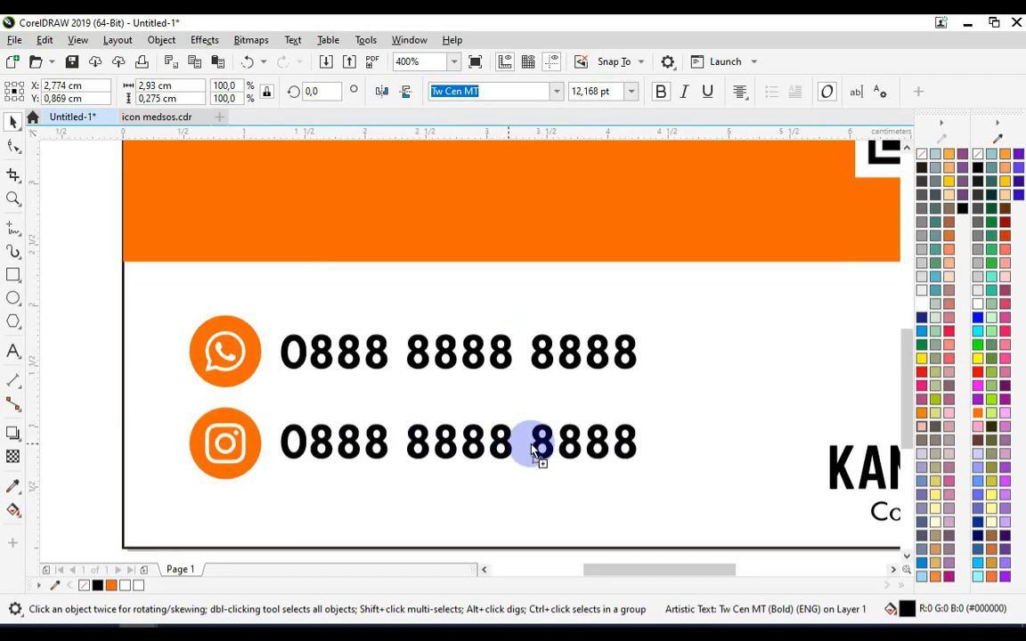
pyautogui.doubleClick(532, 452)
pyautogui.hotkey('ctrl', 'a')
pyautogui.write('kangdesain_')
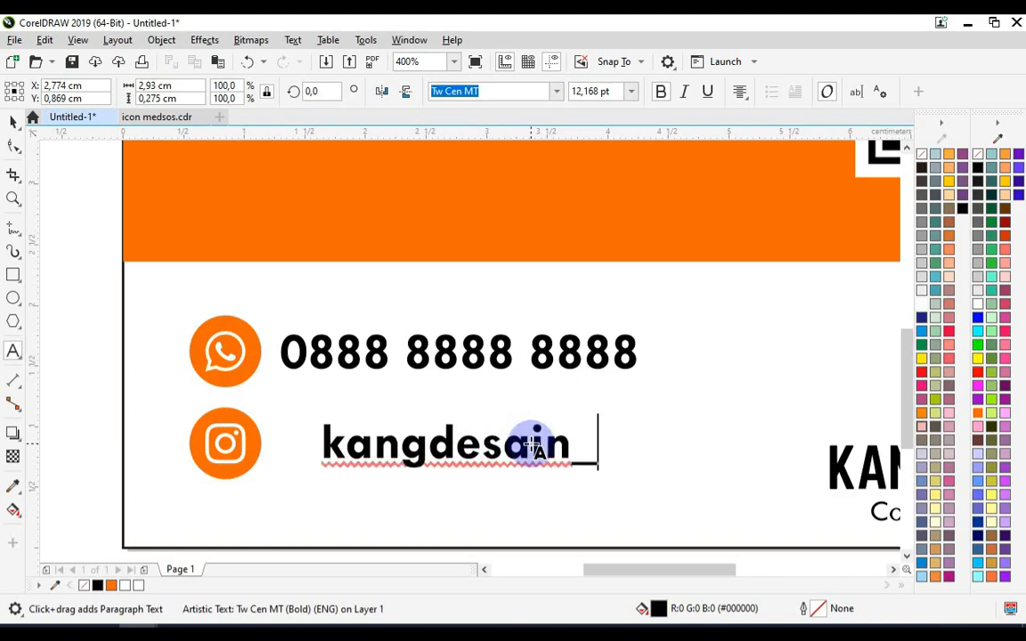
pyautogui.write('pml')
pyautogui.scroll(1, 532, 445)
pyautogui.click(11, 117)
# - Place a white copy of the Instagram handle on the orange band
pyautogui.scroll(-3, 362, 446)
pyautogui.scroll(1, 383, 472)
pyautogui.click(383, 472)
pyautogui.moveTo(383, 472); pyautogui.dragTo(335, 339)
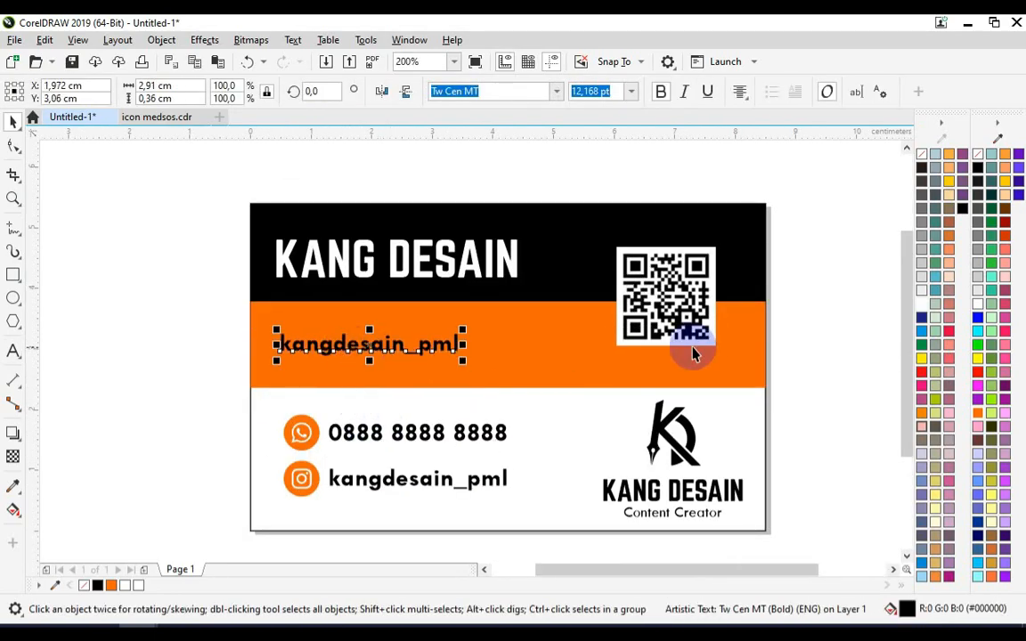
pyautogui.click(976, 304)
pyautogui.scroll(1, 408, 336)
pyautogui.doubleClick(361, 355)
pyautogui.hotkey('ctrl', 'a')
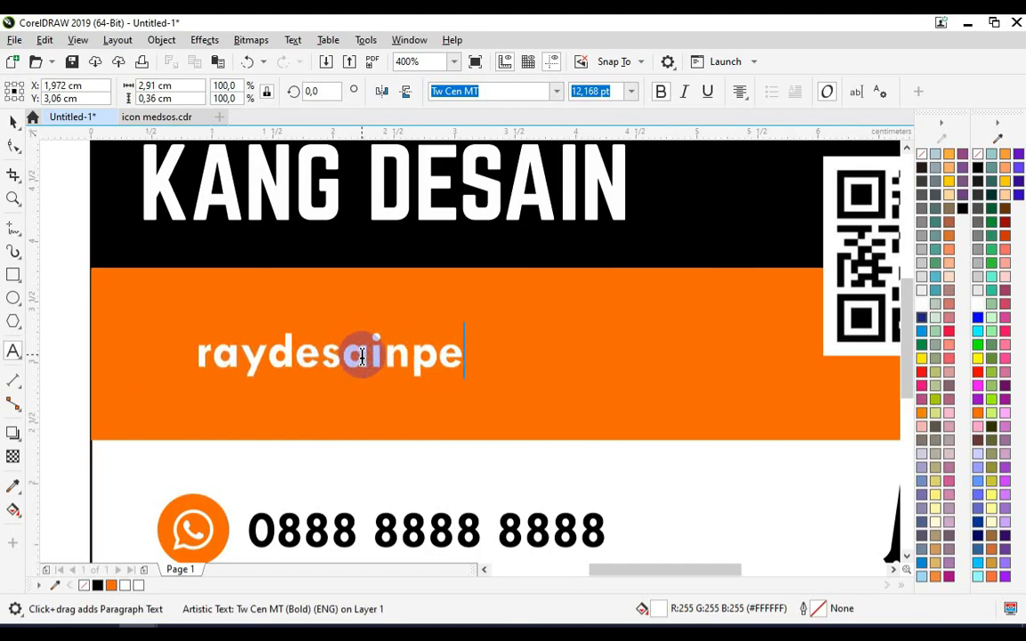
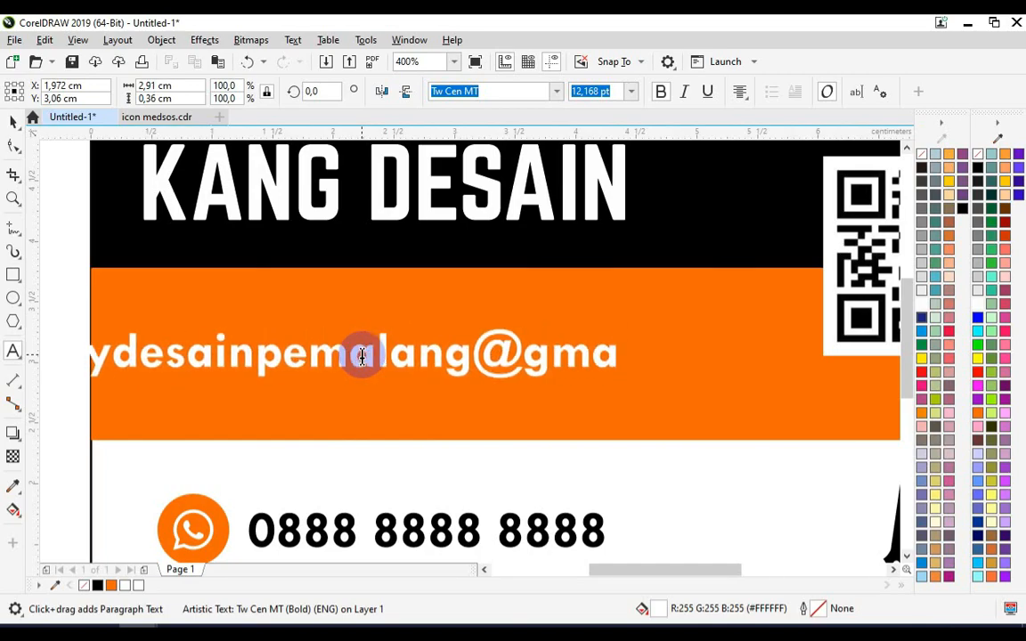
pyautogui.click(18, 125)
# - Shift the e-mail along the band and narrow it to 85.4% width to fit
pyautogui.moveTo(370, 368); pyautogui.dragTo(534, 368)
pyautogui.moveTo(851, 354); pyautogui.dragTo(751, 354)
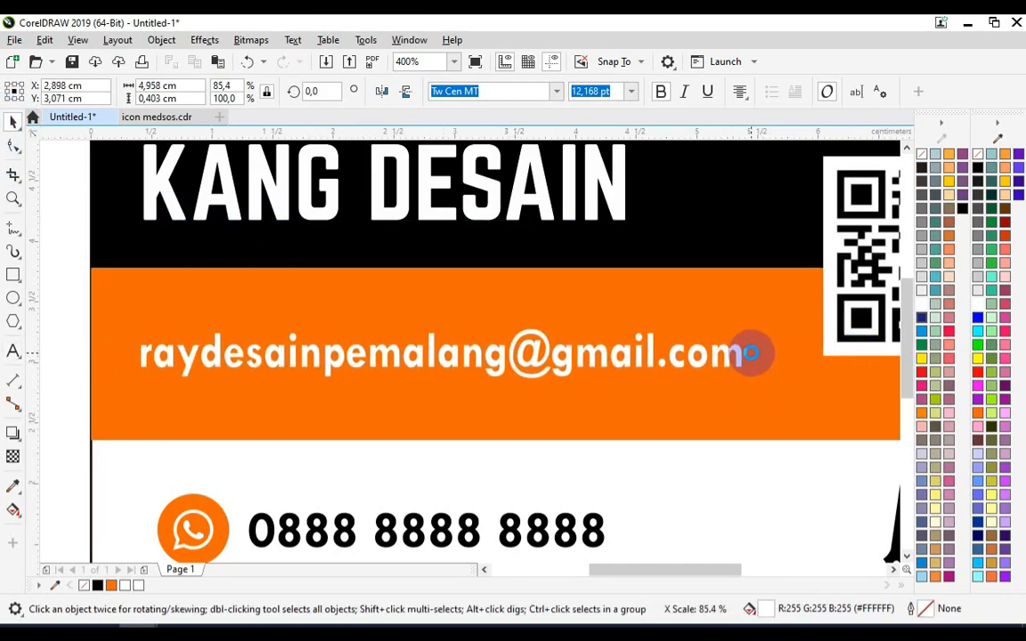
pyautogui.scroll(-2, 411, 409)
pyautogui.scroll(-1, 271, 311)
pyautogui.scroll(1, 377, 389)
pyautogui.click(562, 403)
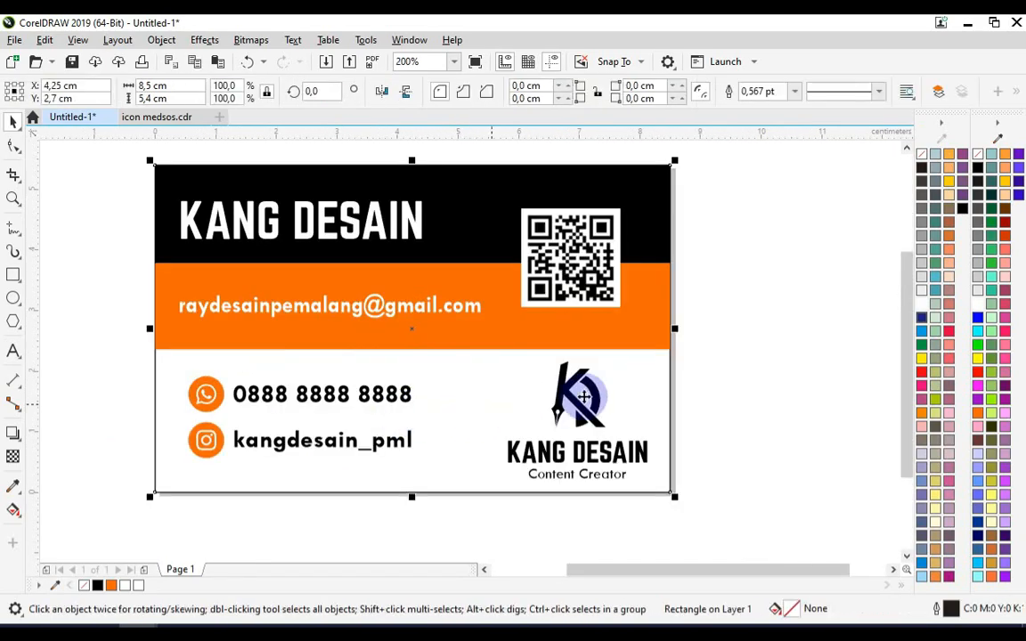
# - Move all the front card's objects to the right to make room for the back card
pyautogui.click(698, 408)
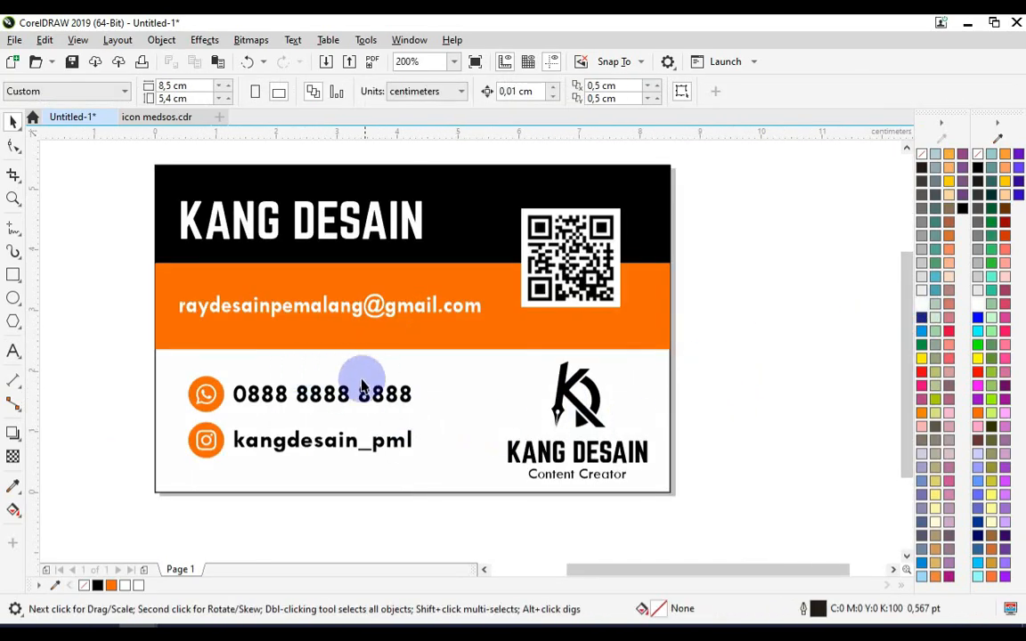
pyautogui.scroll(-1, 445, 355)
pyautogui.moveTo(243, 215); pyautogui.dragTo(587, 449)
pyautogui.moveTo(439, 325); pyautogui.dragTo(709, 327)
pyautogui.click(333, 336)
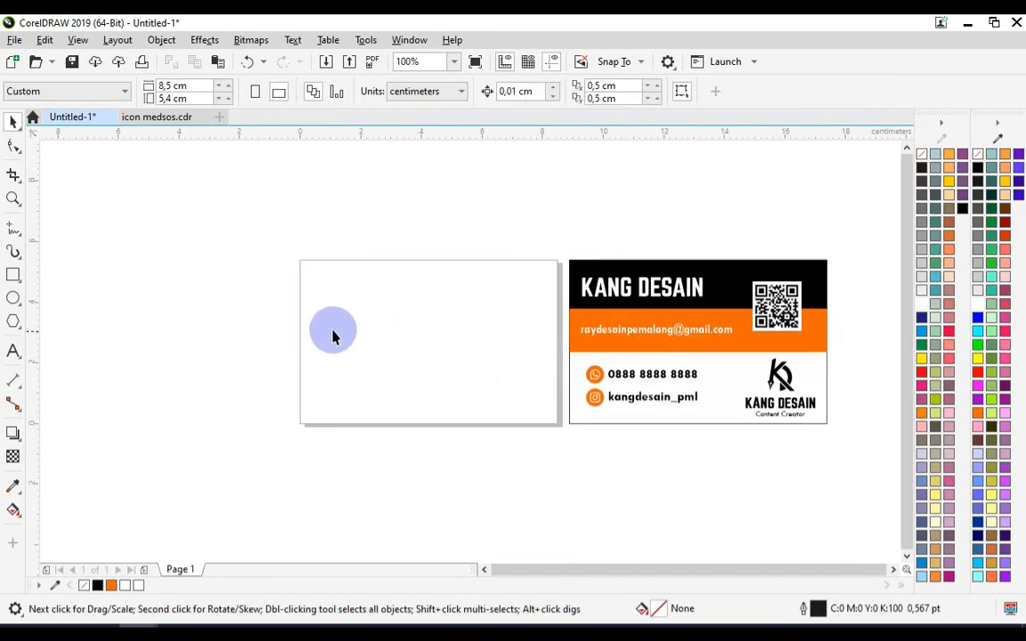
# - Create a page-sized back card and a thin black top bar with no outline
pyautogui.doubleClick(13, 278)
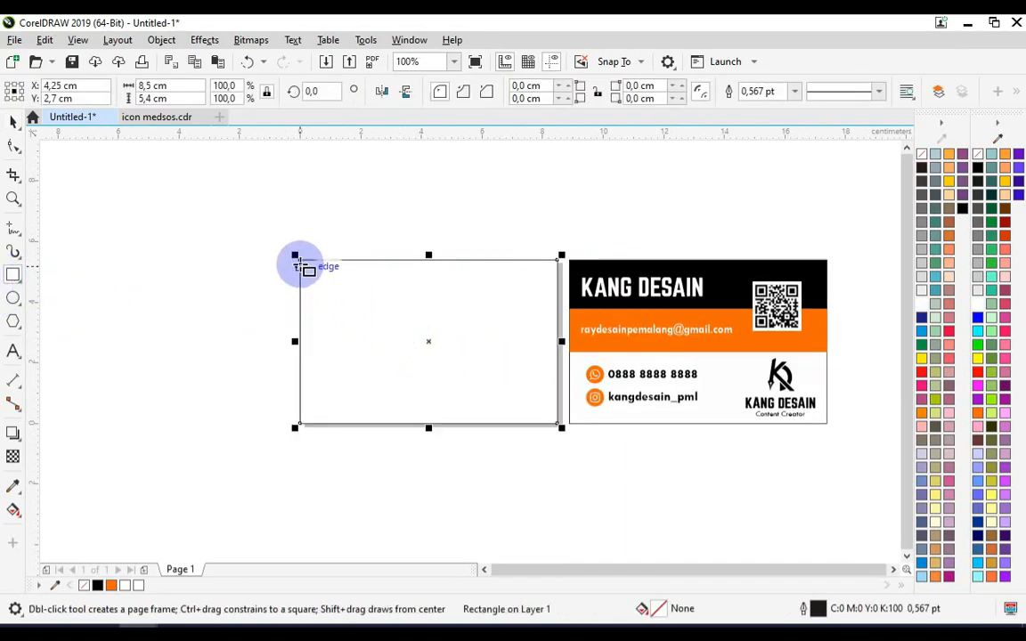
pyautogui.moveTo(302, 261); pyautogui.dragTo(561, 288)
pyautogui.click(13, 120)
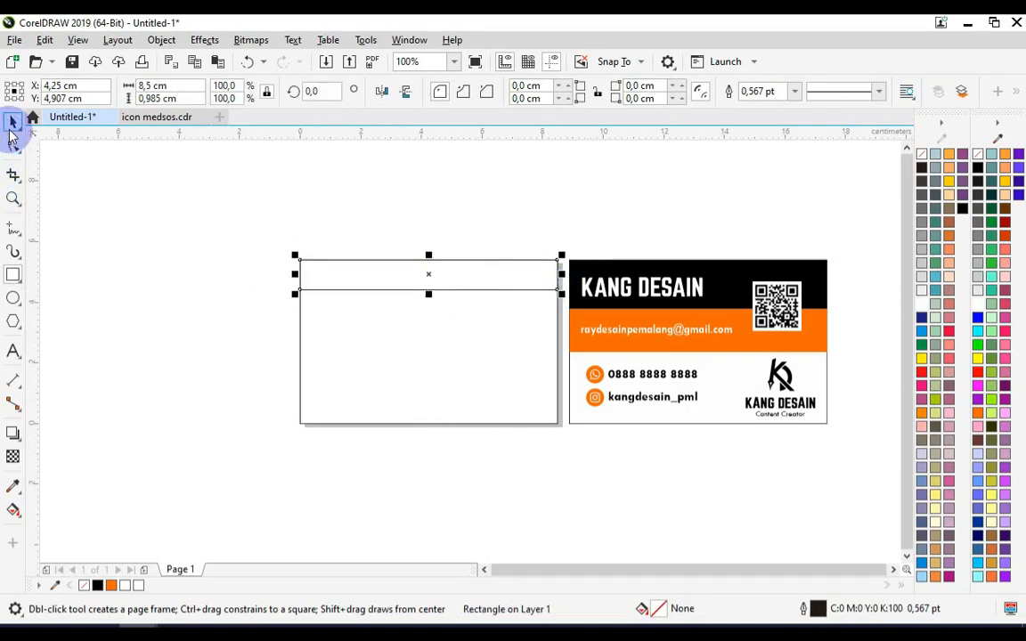
pyautogui.click(978, 168)
pyautogui.click(794, 92)
pyautogui.click(755, 105)
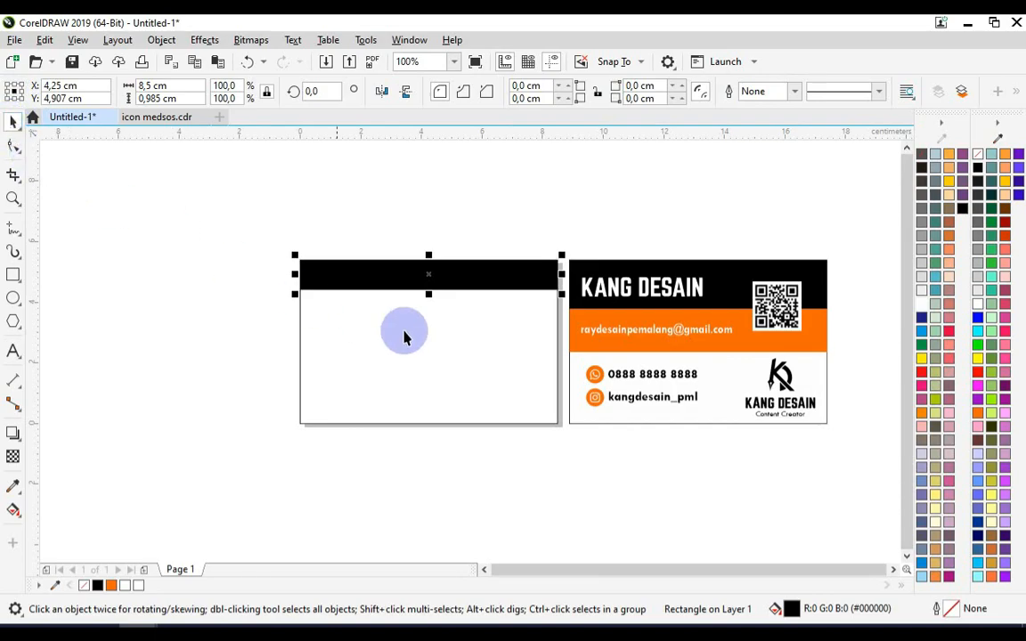
# - Duplicate the black bar and align the copy to the card's bottom
pyautogui.click(486, 274)
pyautogui.moveTo(509, 325); pyautogui.dragTo(508, 326)
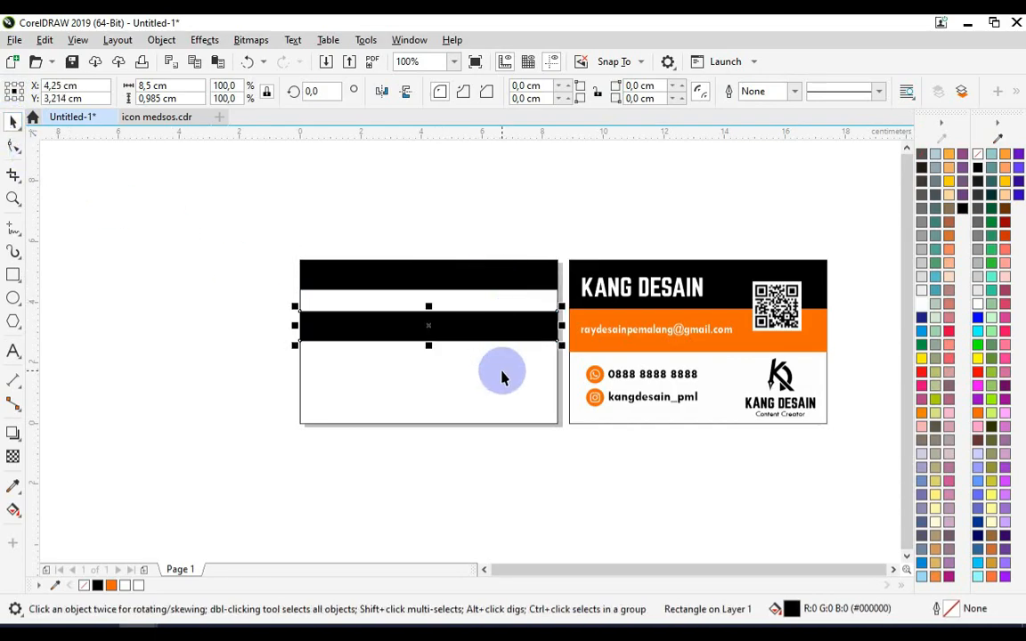
pyautogui.press('b')
pyautogui.press('Escape')
# - Fill the back card rectangle orange and remove its outline
pyautogui.click(484, 346)
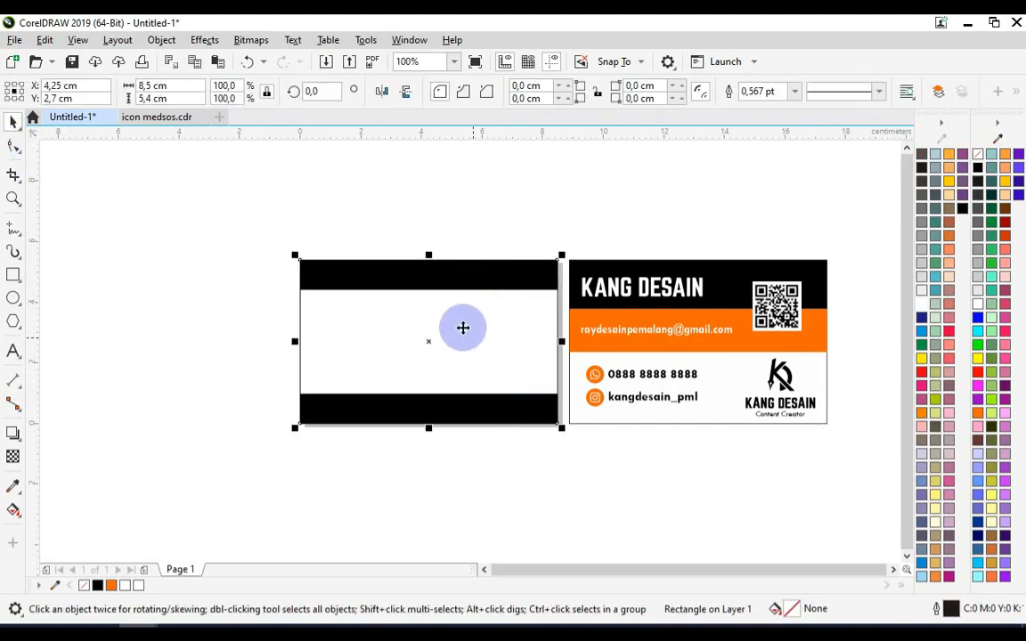
pyautogui.click(978, 416)
pyautogui.click(568, 291)
pyautogui.scroll(1, 537, 309)
pyautogui.click(499, 353)
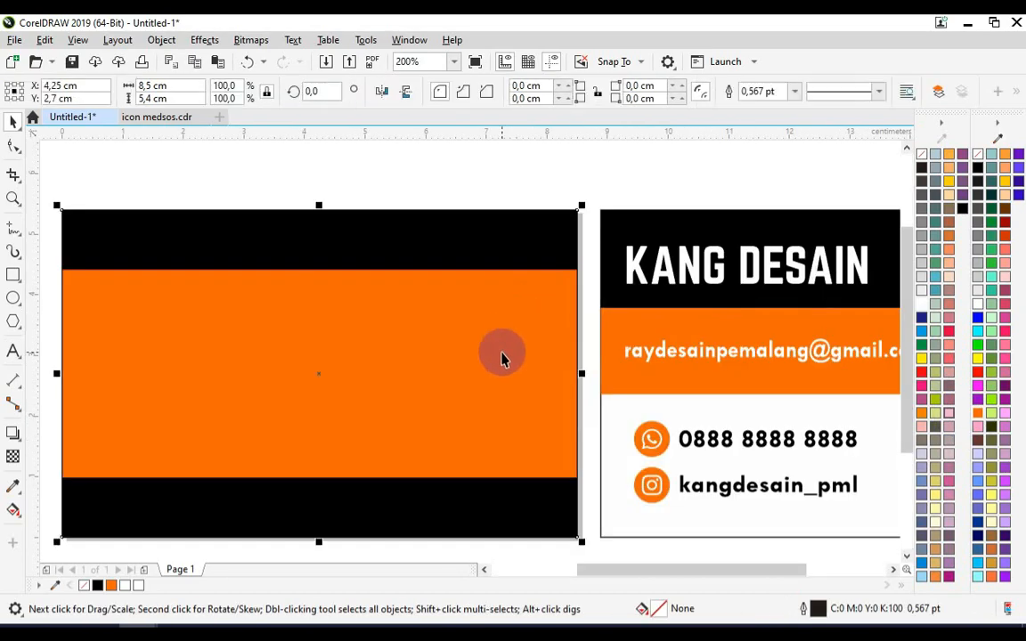
pyautogui.click(792, 91)
pyautogui.click(753, 105)
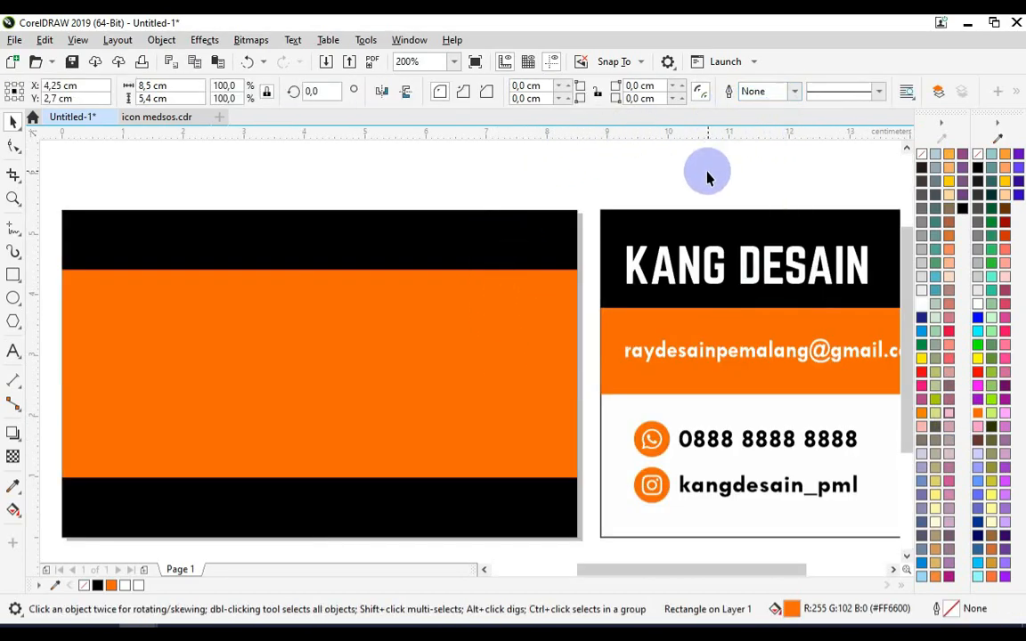
pyautogui.click(591, 341)
# - Place a copy of the KANG DESAIN logo on the back card
pyautogui.scroll(-1, 590, 341)
pyautogui.moveTo(859, 450); pyautogui.dragTo(772, 366)
pyautogui.moveTo(797, 389); pyautogui.dragTo(443, 353)
# - Enlarge the logo to about 3.4 × 2.9 cm and centre it on the back card
pyautogui.scroll(1, 489, 332)
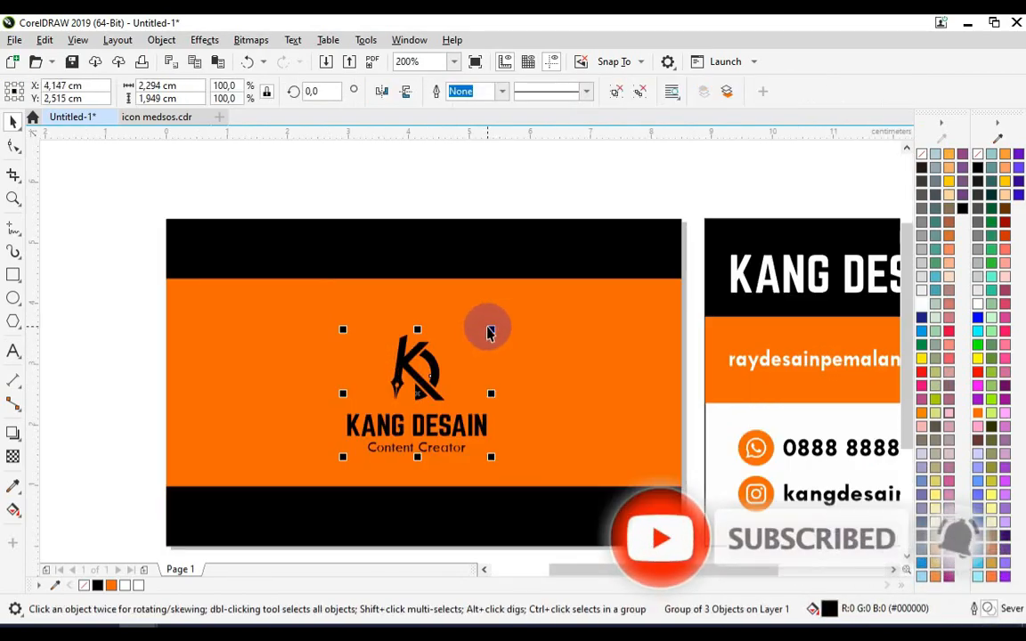
pyautogui.moveTo(504, 322); pyautogui.dragTo(573, 291)
pyautogui.keyDown('shift'); pyautogui.click(522, 279); pyautogui.keyUp('shift')
pyautogui.press('c')
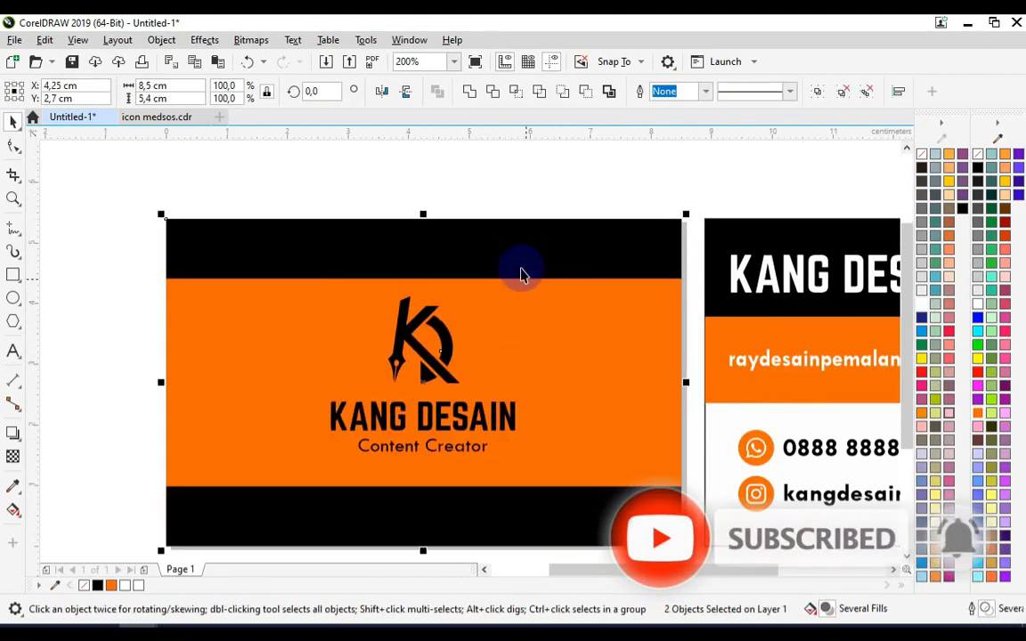
pyautogui.press('e')
pyautogui.click(531, 194)
pyautogui.click(453, 339)
pyautogui.moveTo(526, 300)
pyautogui.mouseDown()
pyautogui.moveTo(544, 291)
pyautogui.moveTo(532, 297)
pyautogui.mouseUp()
pyautogui.scroll(-1, 458, 333)
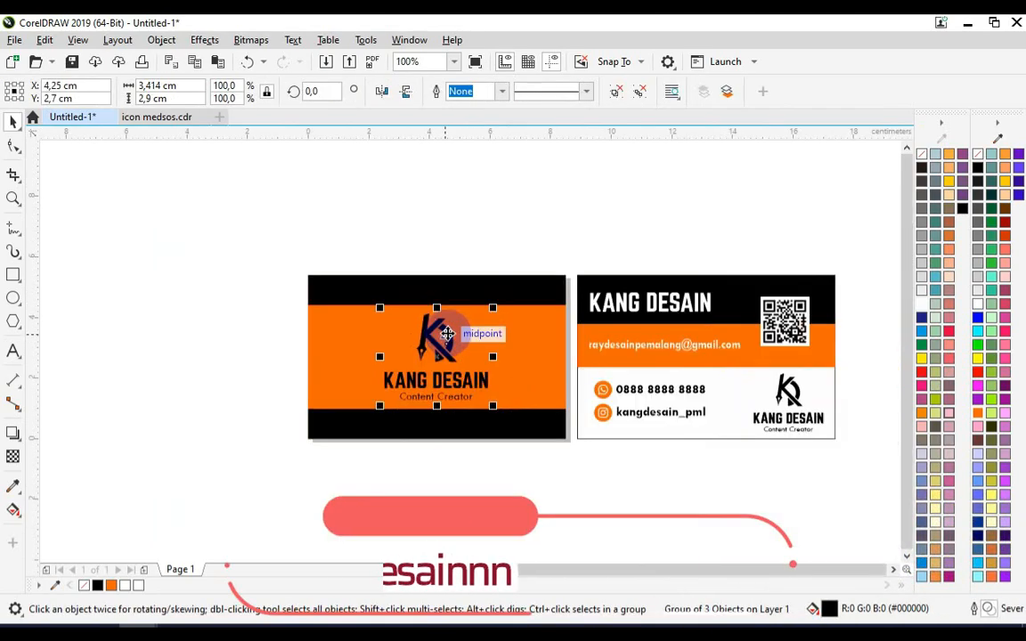
pyautogui.click(476, 268)
# - Zoom in around both cards and show them in full-screen preview
pyautogui.press('z')
pyautogui.moveTo(285, 255); pyautogui.dragTo(862, 481)
pyautogui.press('F9')
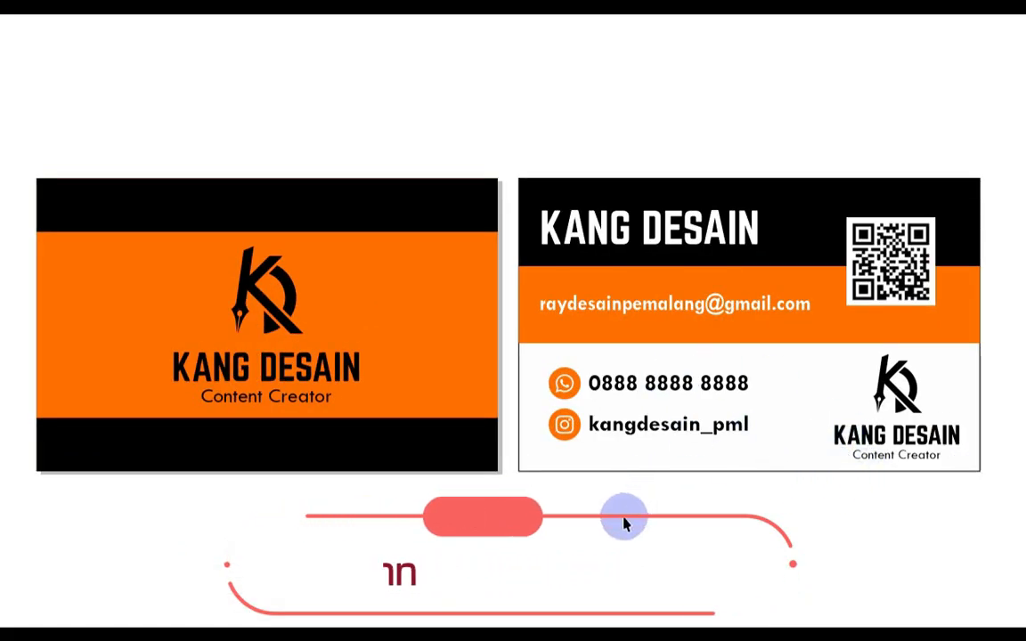